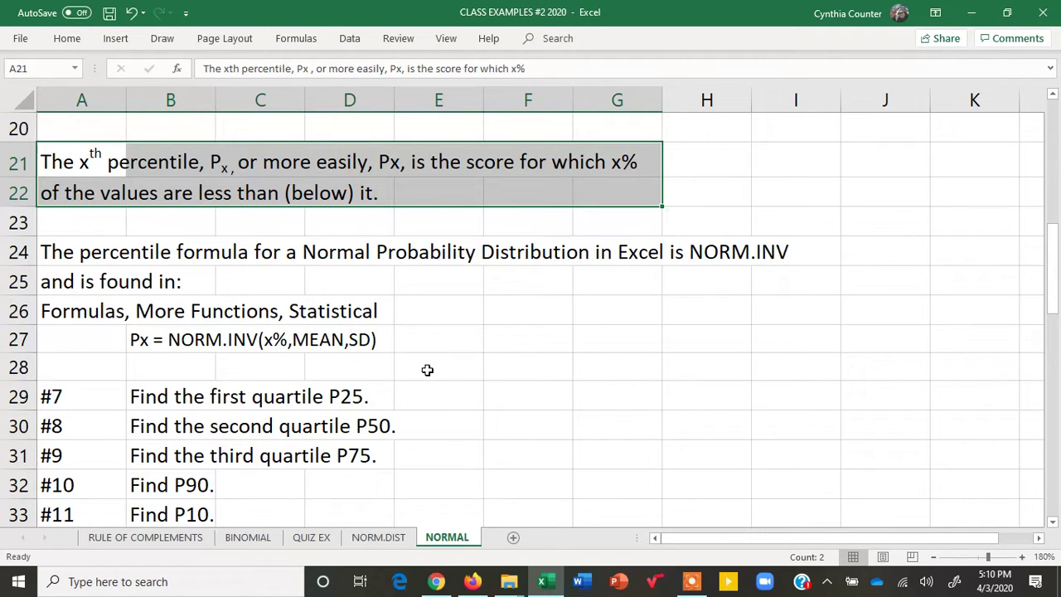
- Label the first quartile problem with "Q1" in E29 and "LOWER QUARTILE" in F29
{"action": "left_click_drag", "start_coordinate": [139, 339], "coordinate": [366, 335]}
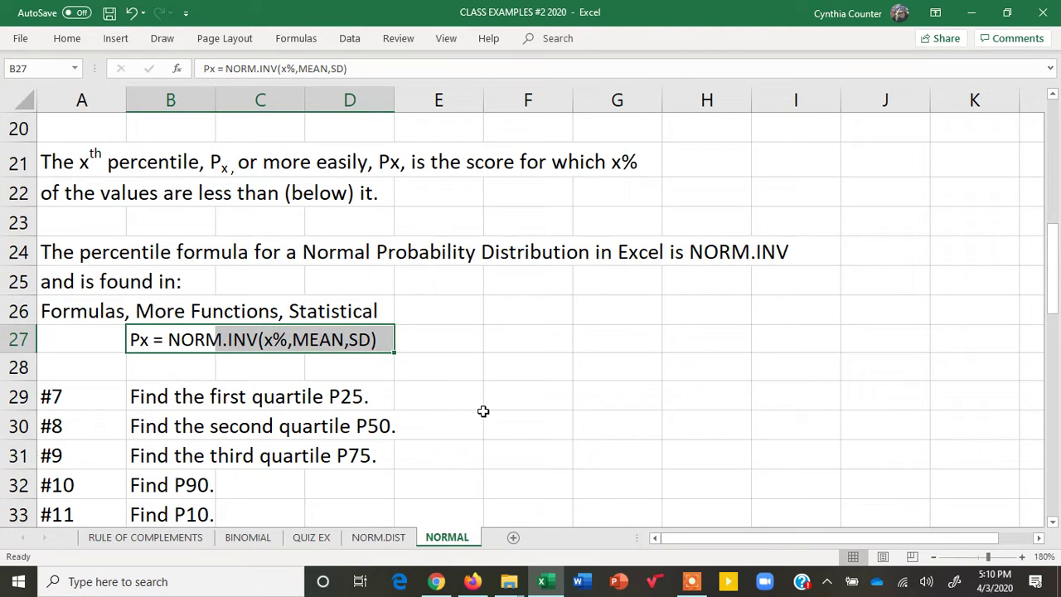
{"action": "left_click", "coordinate": [416, 401]}
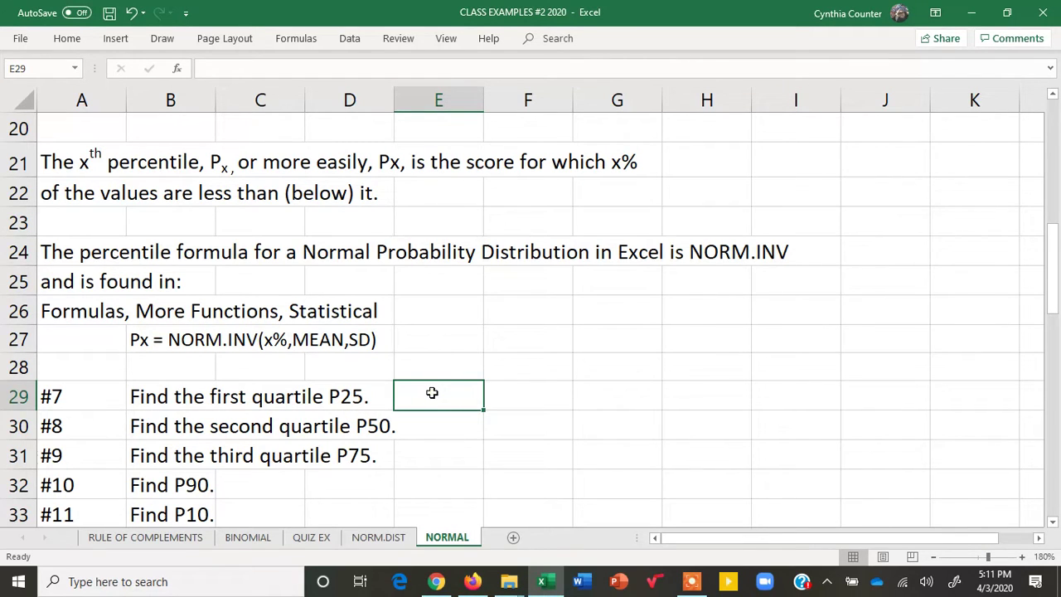
{"action": "type", "text": "Q1"}
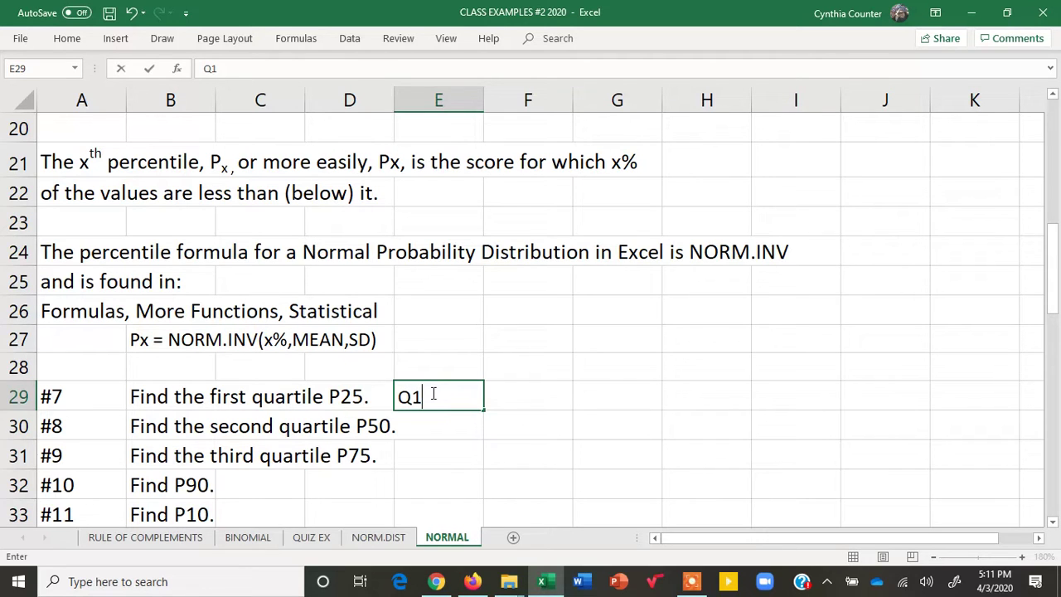
{"action": "left_click", "coordinate": [503, 398]}
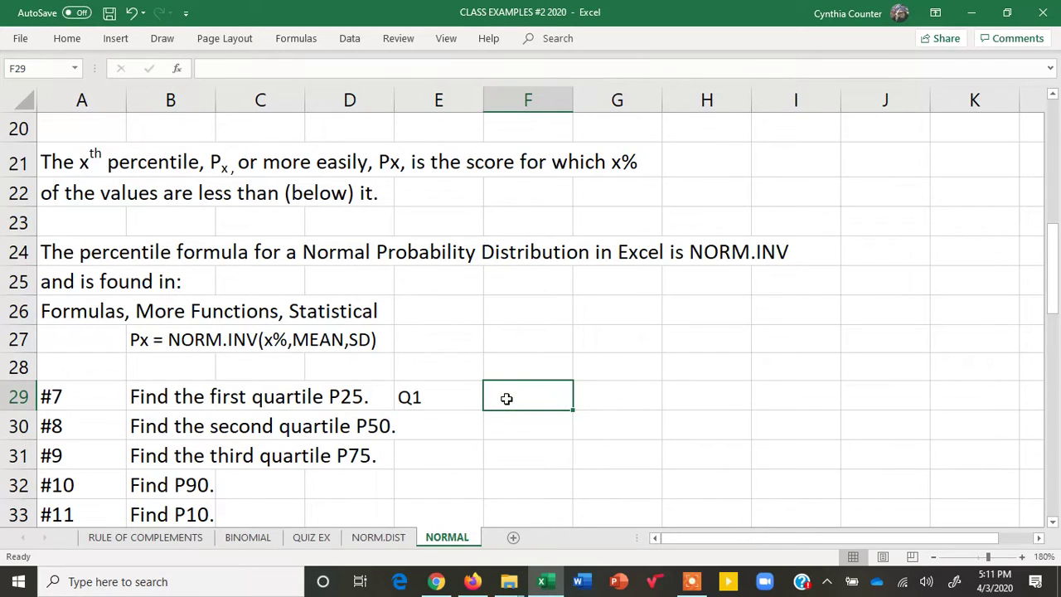
{"action": "type", "text": "LOWER QU"}
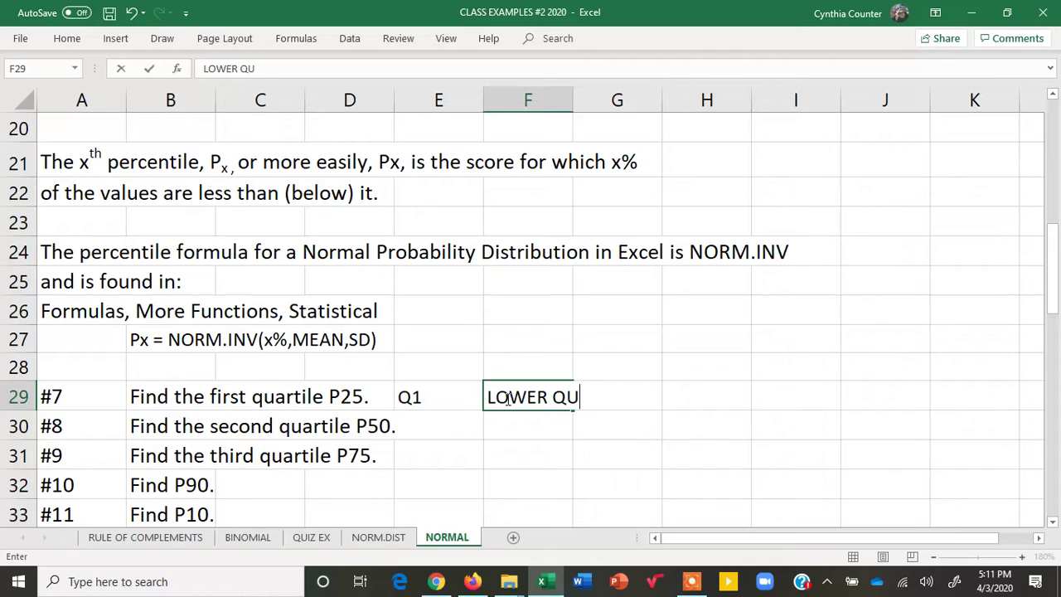
{"action": "type", "text": "ARTILE"}
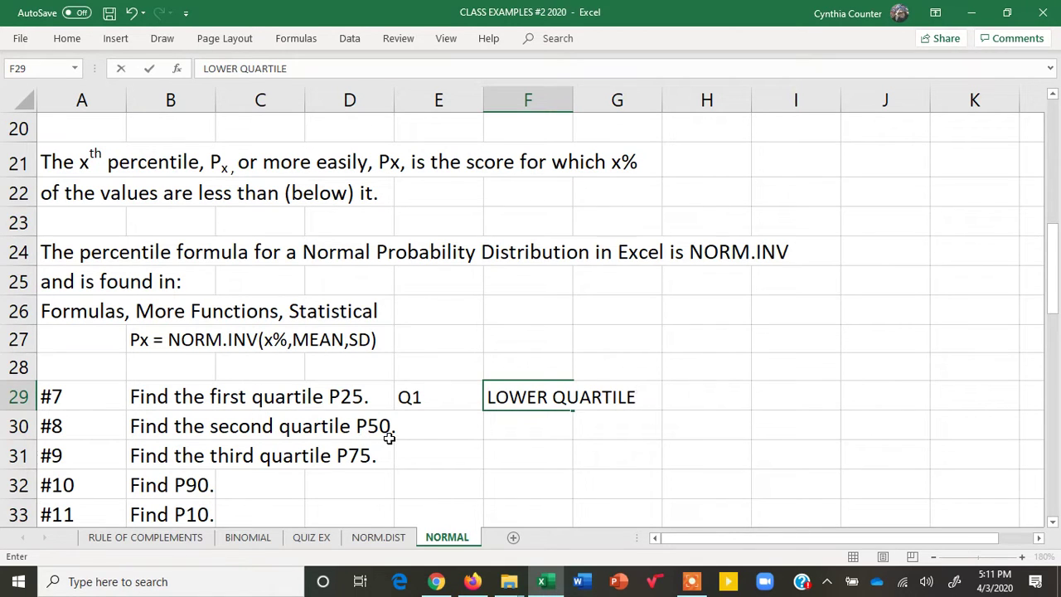
- Label the second quartile problem with "Q2" in E30 and "MEDIAN" in F30
{"action": "left_click", "coordinate": [433, 431]}
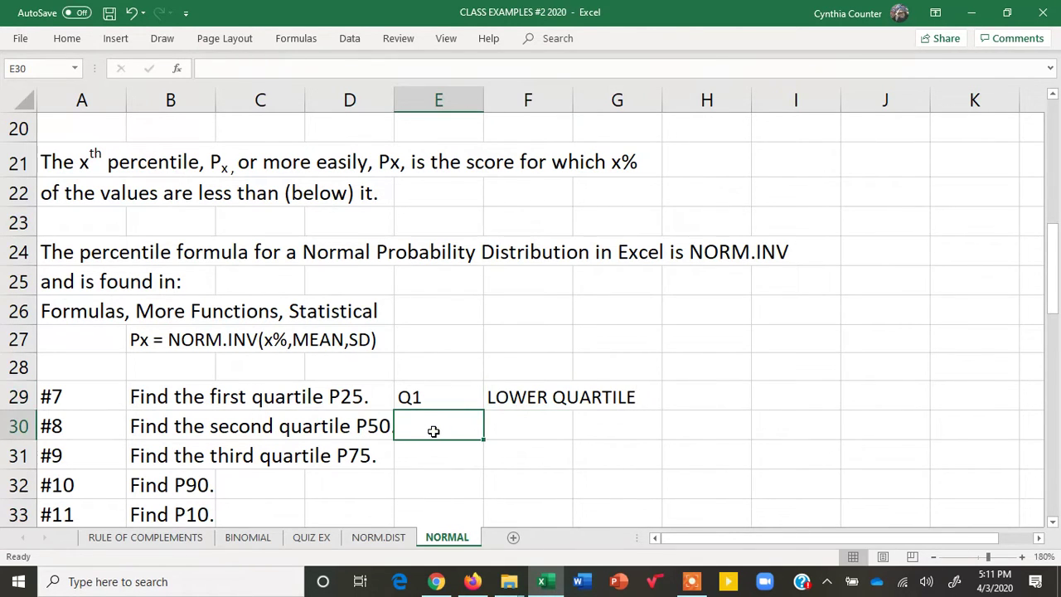
{"action": "type", "text": "Q1"}
{"action": "key", "text": "BackSpace"}
{"action": "type", "text": "2"}
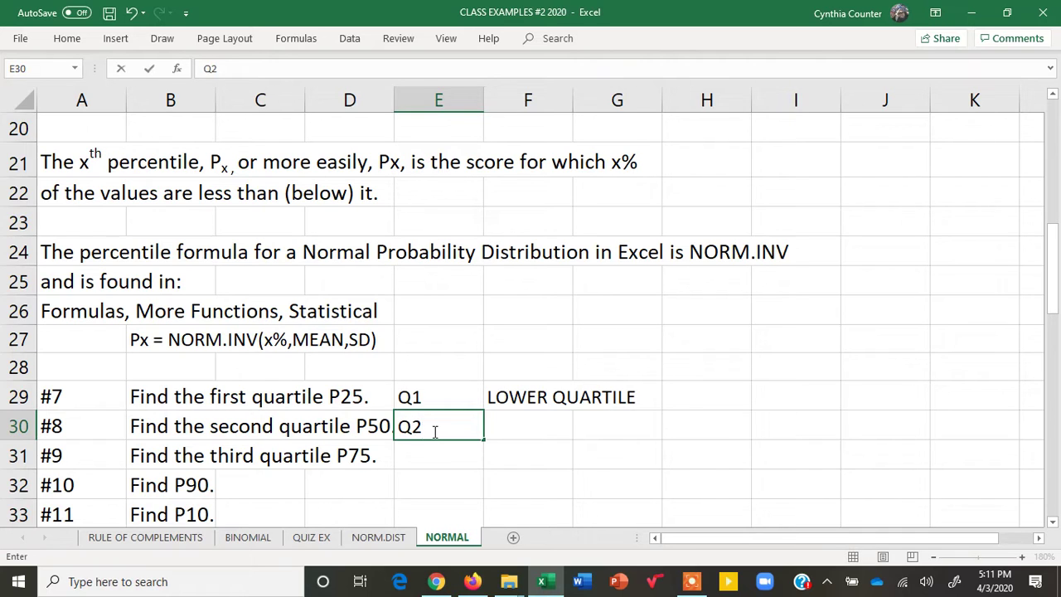
{"action": "left_click", "coordinate": [519, 426]}
{"action": "type", "text": "MEDIAN"}
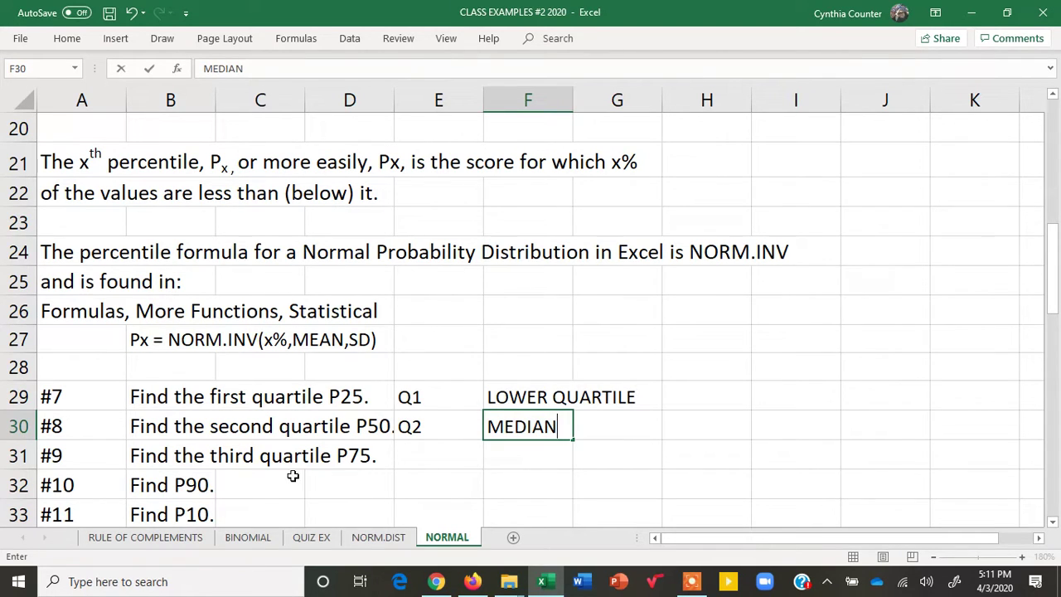
- Label the third quartile problem with "Q3" in E31 and "UPPER QUARTILE" in F31
{"action": "left_click", "coordinate": [432, 459]}
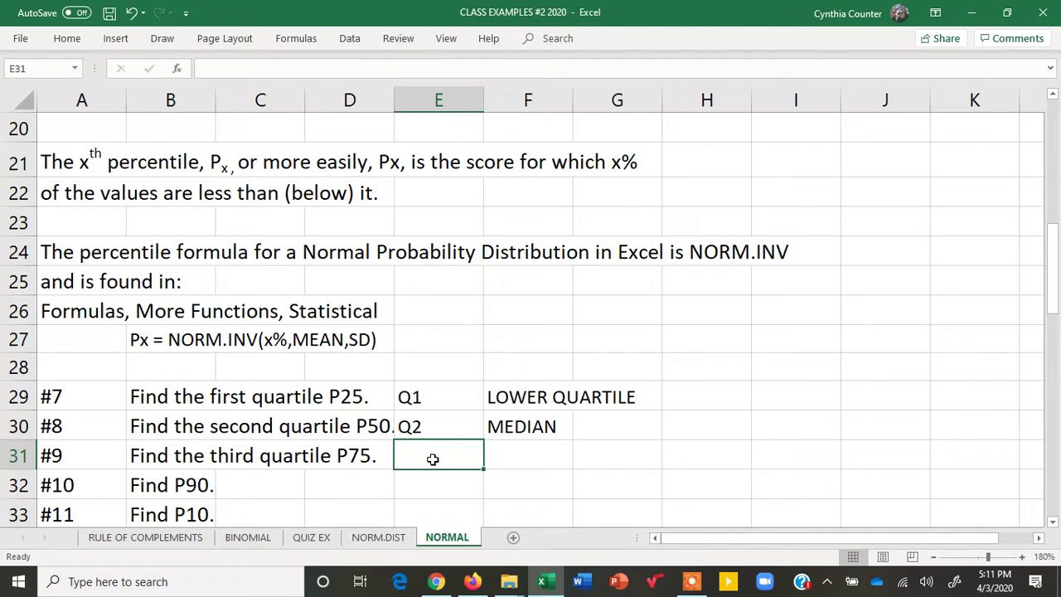
{"action": "type", "text": "Q2"}
{"action": "key", "text": "BackSpace"}
{"action": "type", "text": "3"}
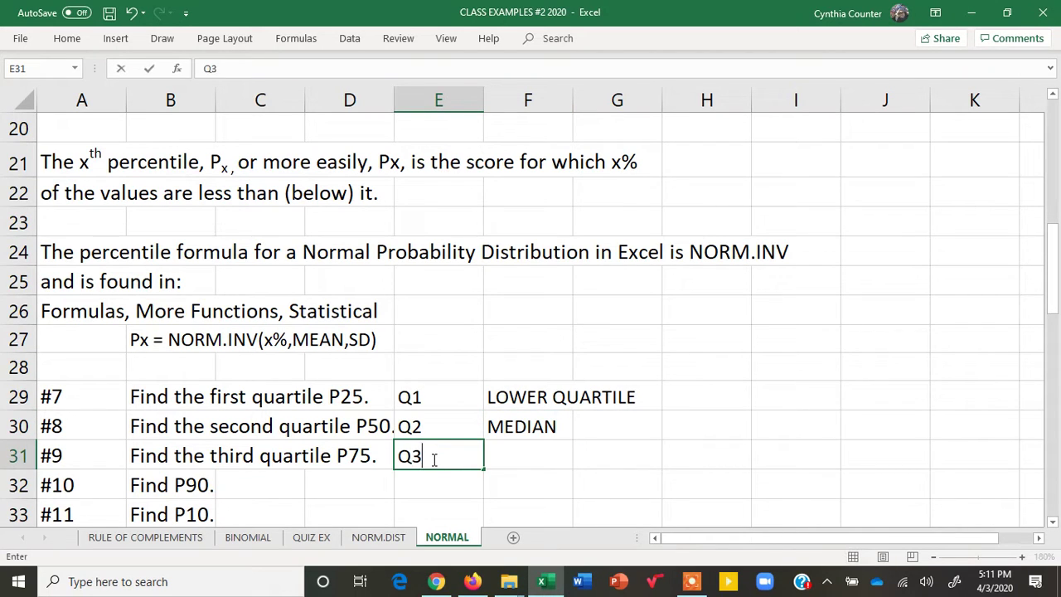
{"action": "left_click", "coordinate": [500, 454]}
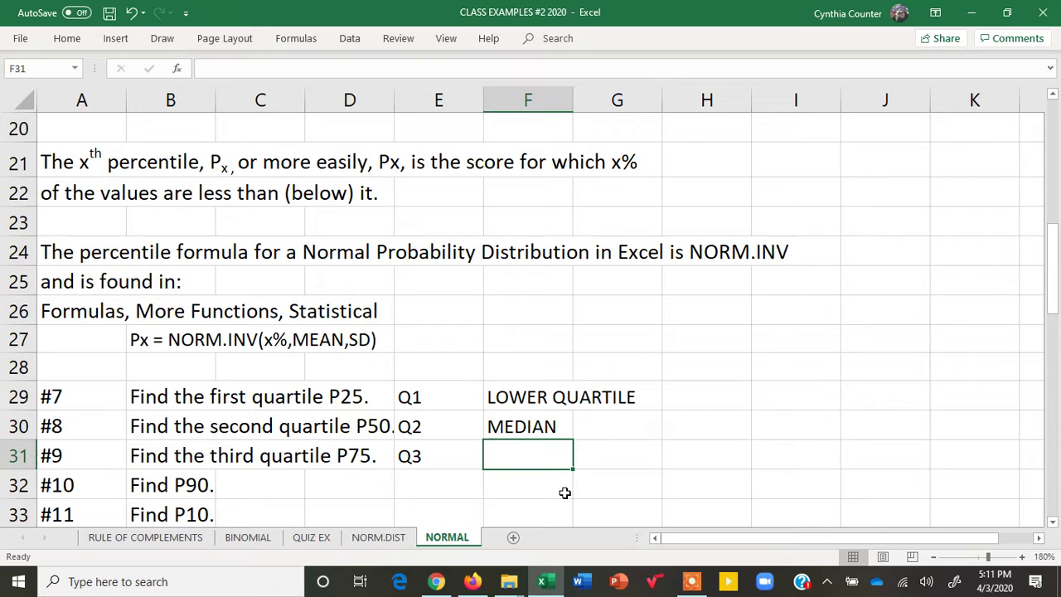
{"action": "type", "text": "UPPER FQU"}
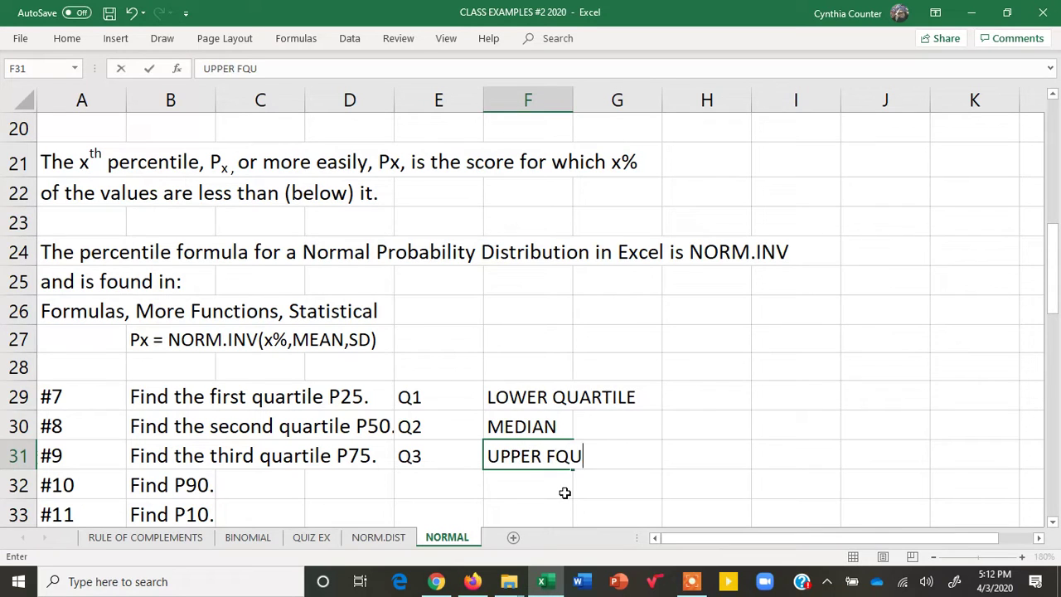
{"action": "key", "text": "BackSpace"}
{"action": "key", "text": "BackSpace"}
{"action": "key", "text": "BackSpace"}
{"action": "type", "text": "QUARTILE"}
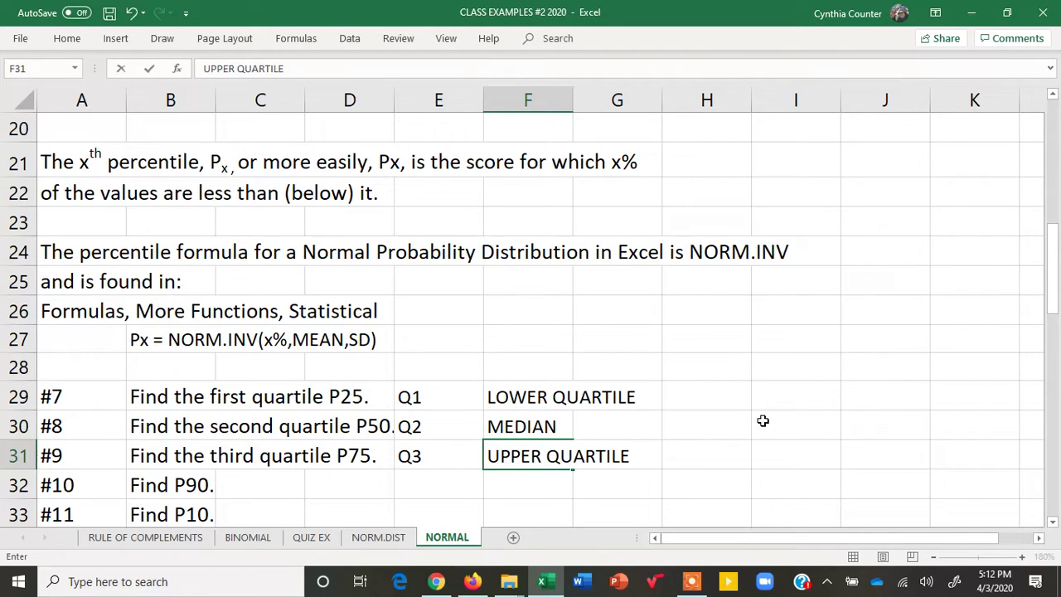
- Calculate the first quartile in H29 with the formula =NORM.INV(.25,69,2.8)
{"action": "left_click", "coordinate": [707, 389]}
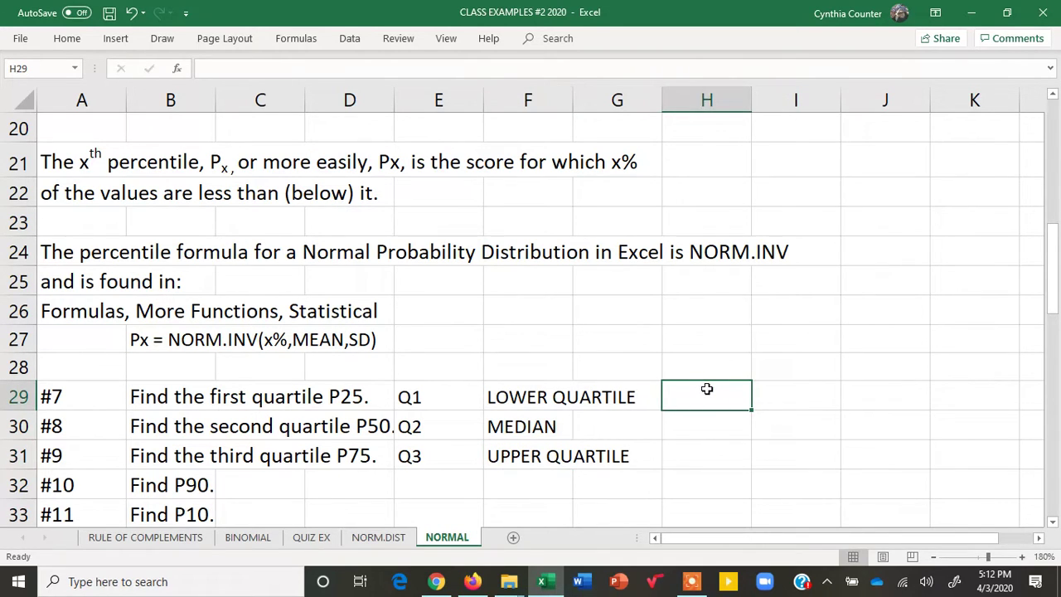
{"action": "type", "text": "=NORM."}
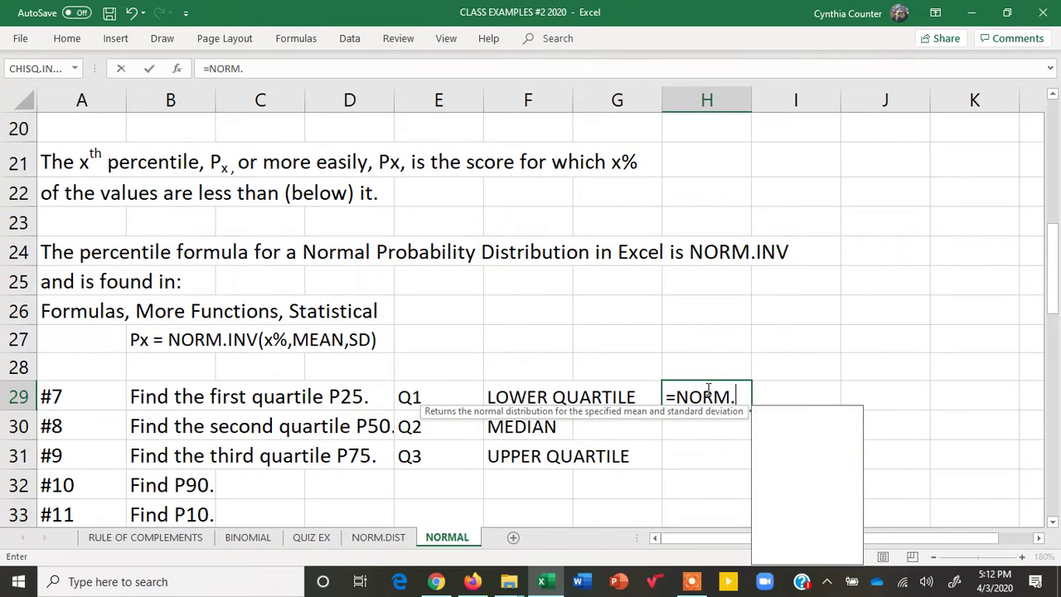
{"action": "type", "text": "IVN"}
{"action": "key", "text": "BackSpace"}
{"action": "key", "text": "BackSpace"}
{"action": "type", "text": "N"}
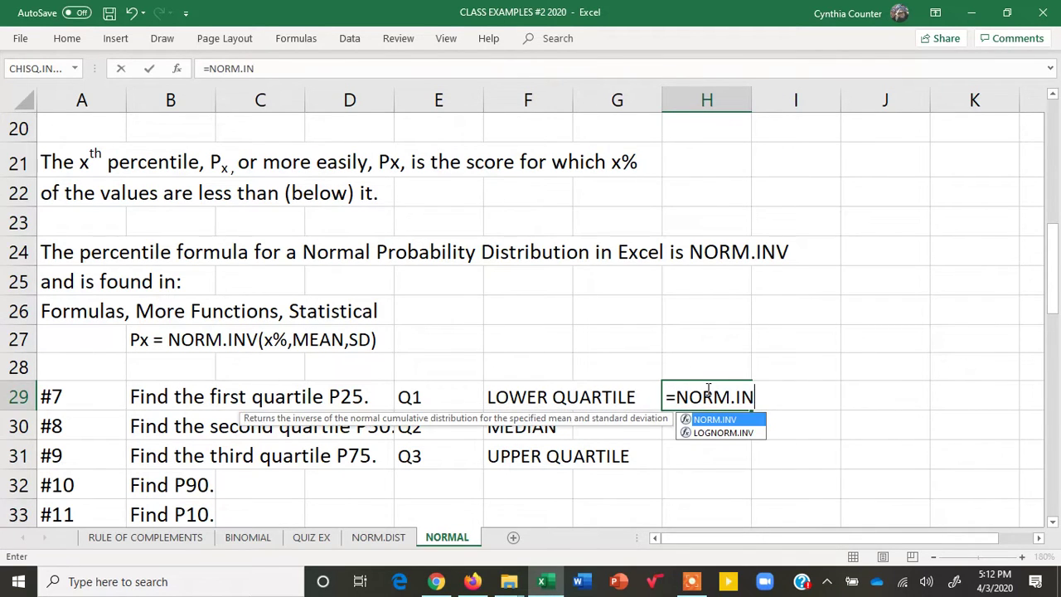
{"action": "type", "text": "V("}
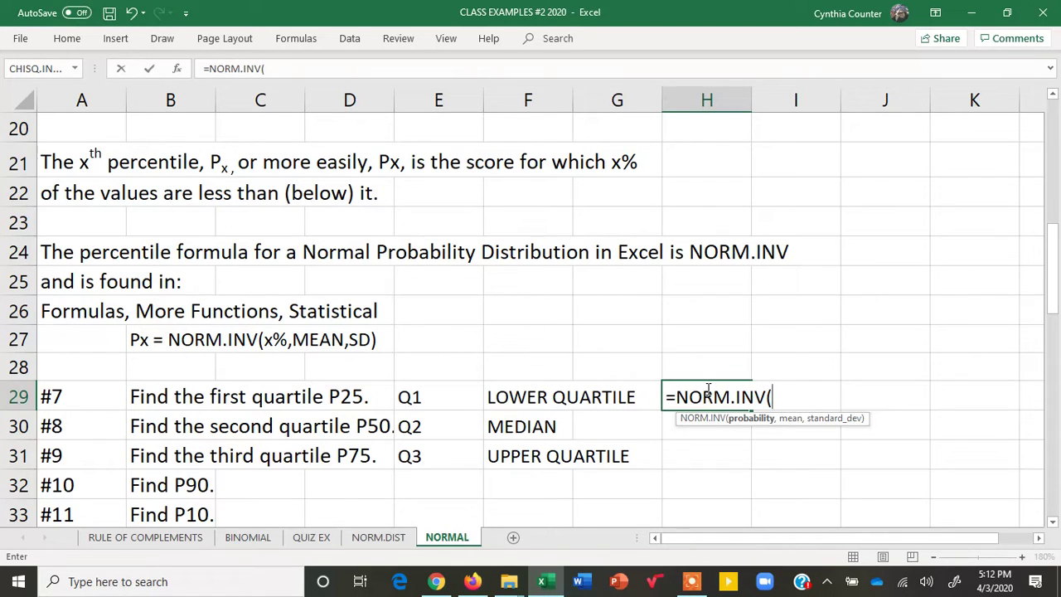
{"action": "type", "text": ".25,"}
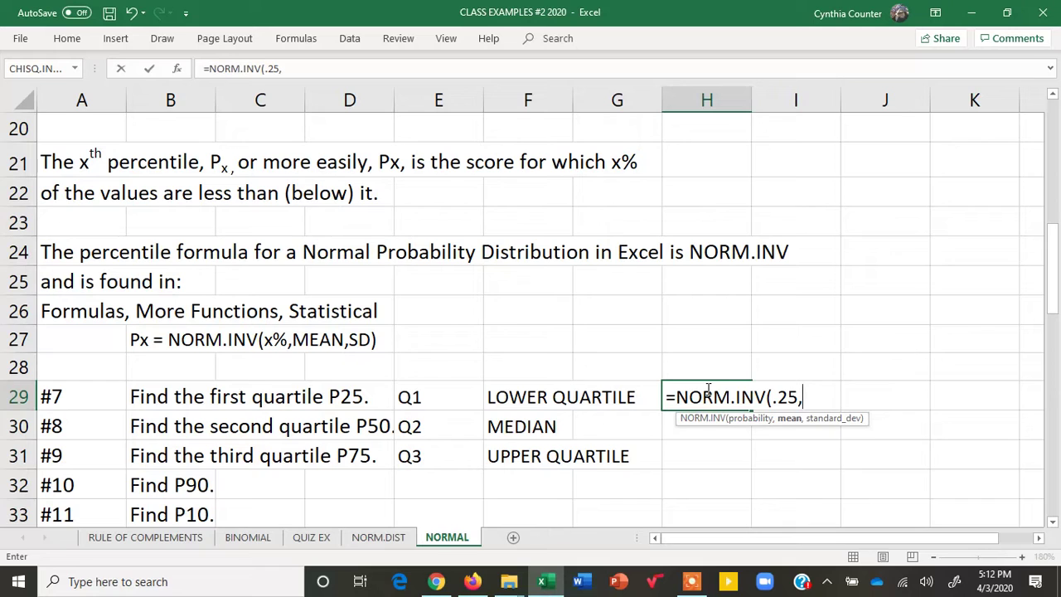
{"action": "type", "text": "69,2.8"}
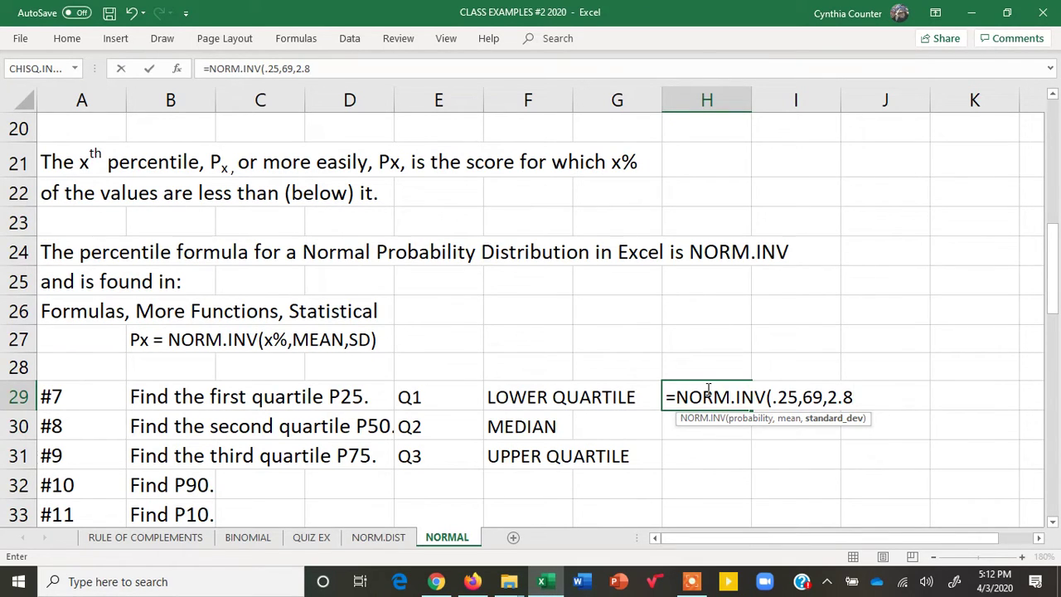
{"action": "type", "text": ")"}
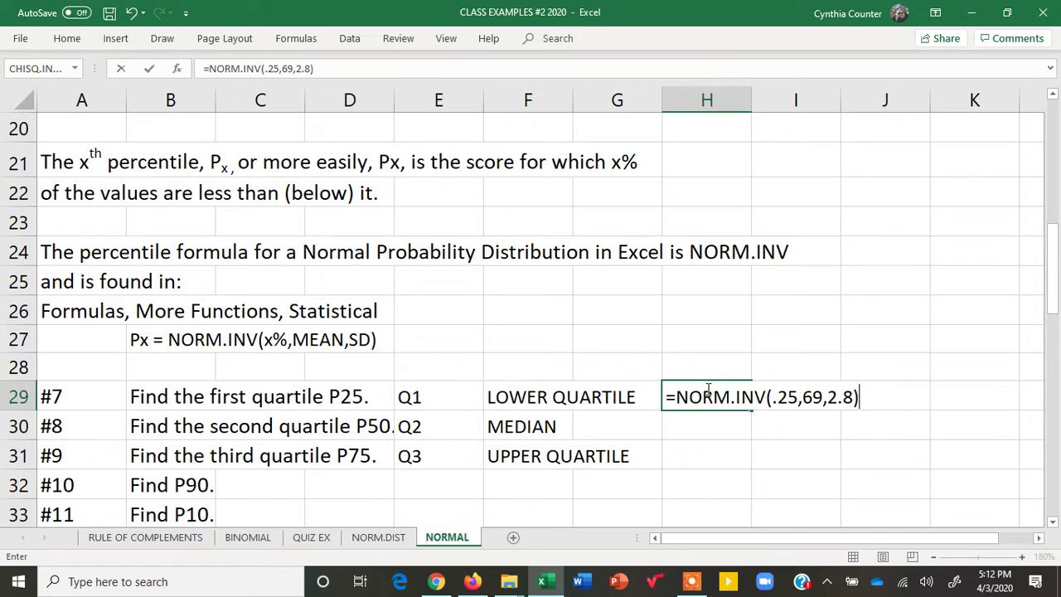
{"action": "key", "text": "Return"}
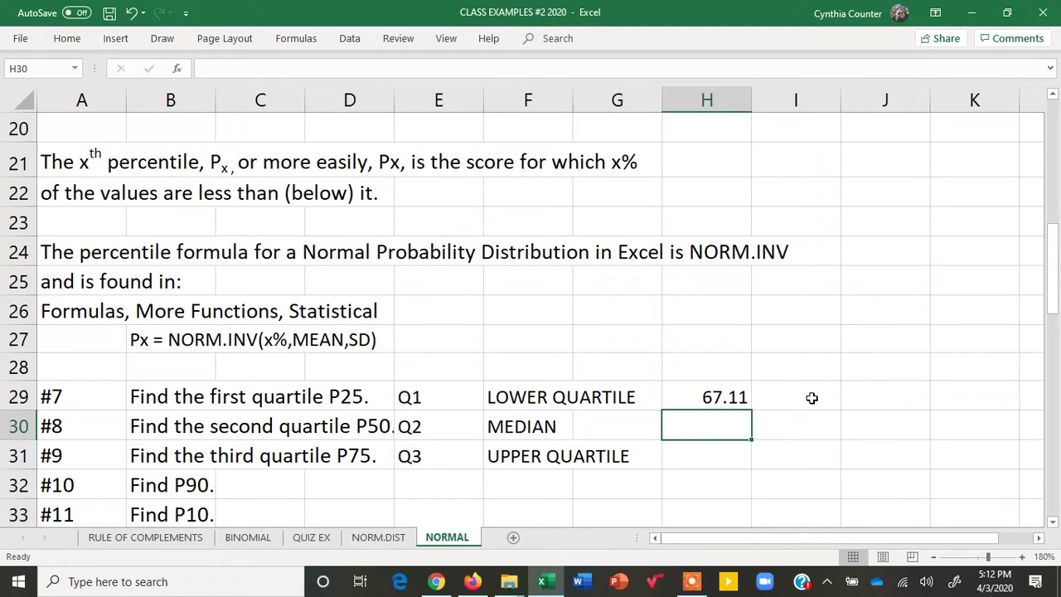
{"action": "left_click", "coordinate": [732, 403]}
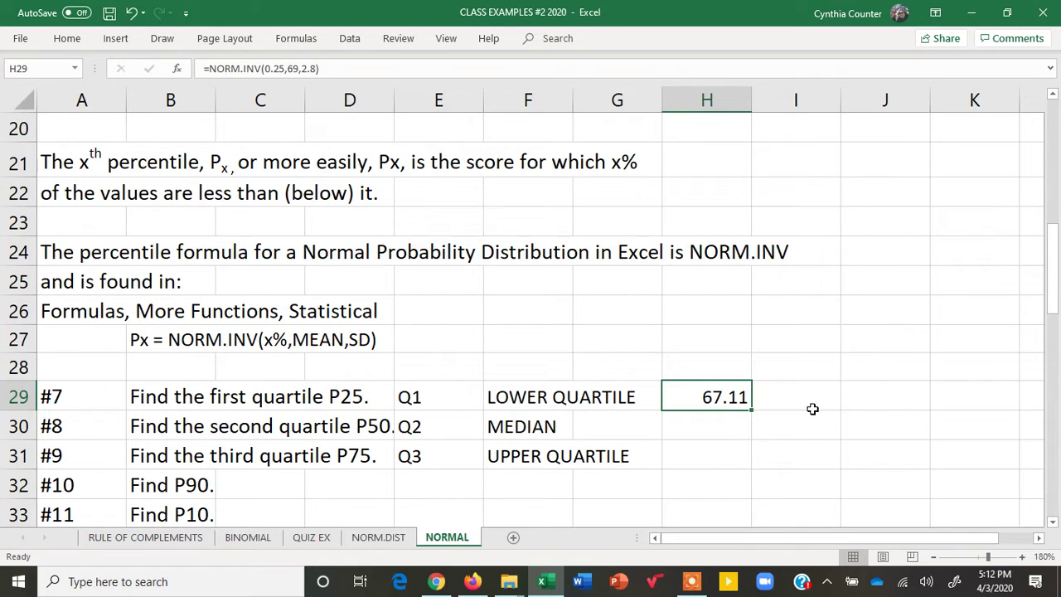
- Go to the NORM.DIST sheet and draw a blue freehand vertical line from the curve's peak down to 69 with the screen recorder's pencil
{"action": "left_click", "coordinate": [718, 432]}
{"action": "left_click", "coordinate": [558, 429]}
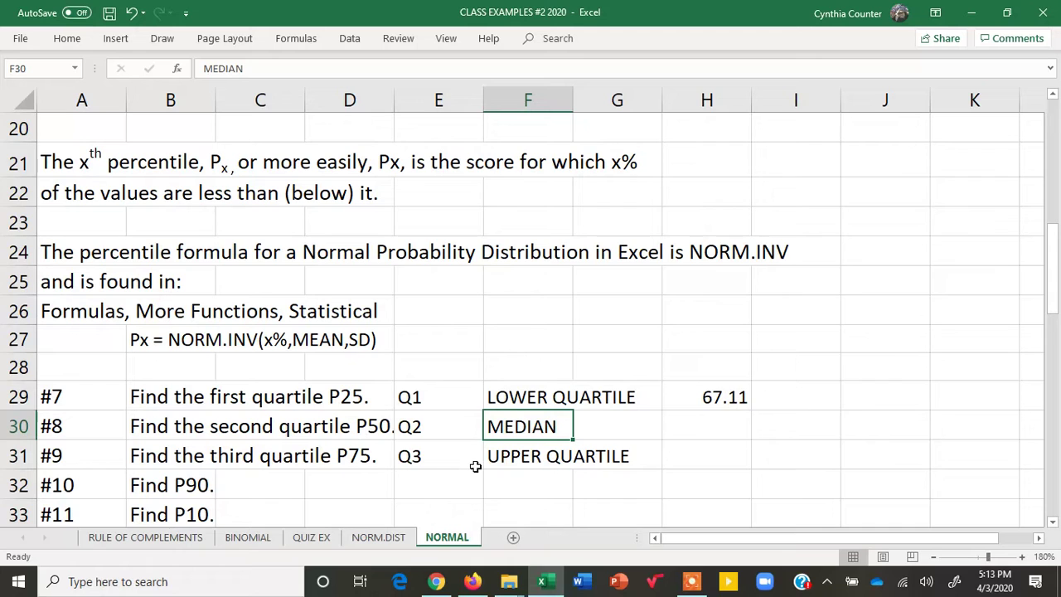
{"action": "left_click", "coordinate": [393, 537]}
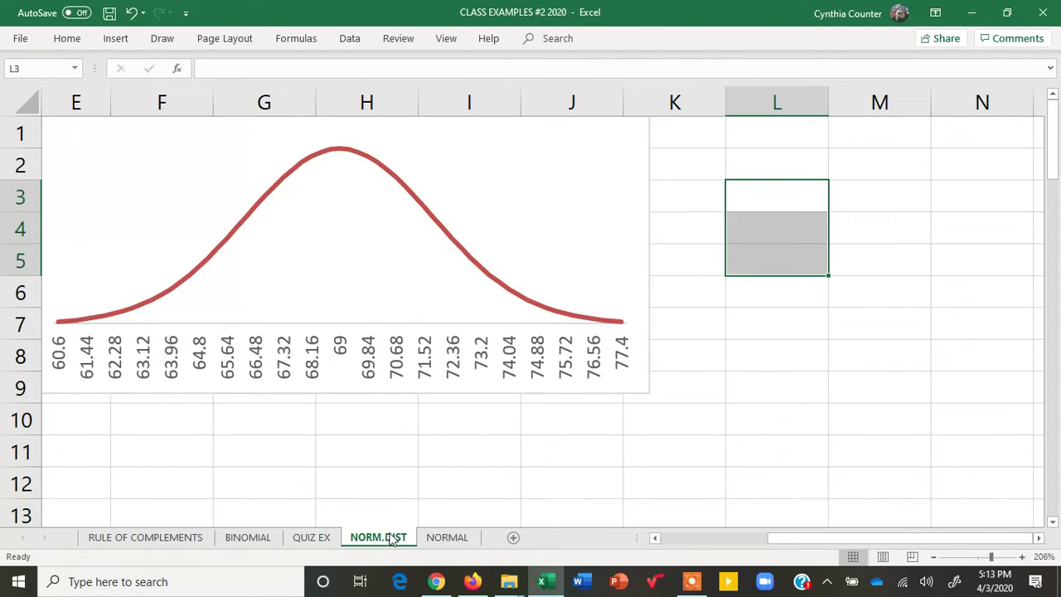
{"action": "left_click", "coordinate": [692, 581]}
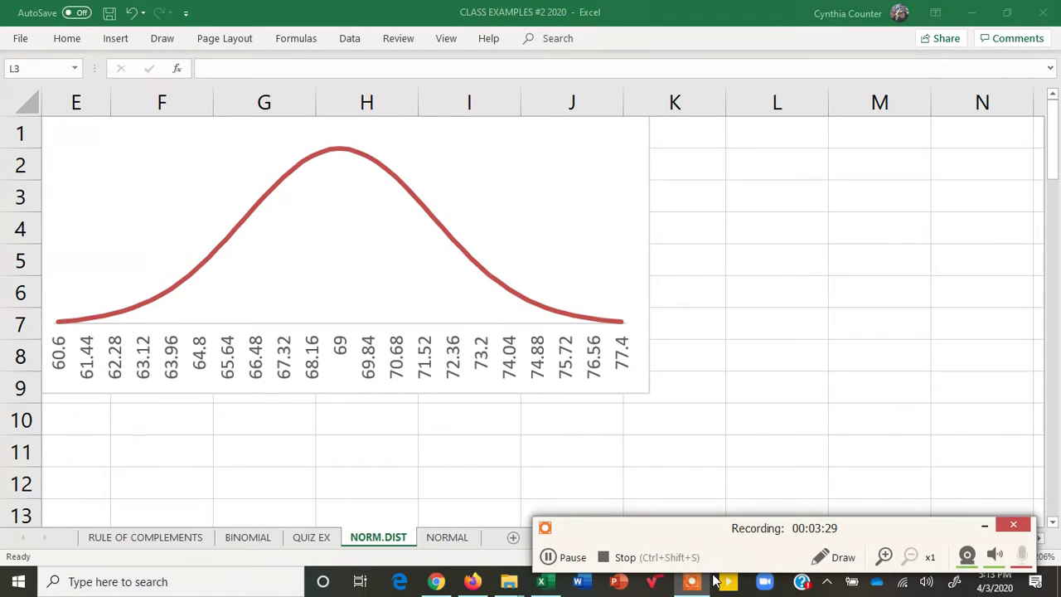
{"action": "left_click", "coordinate": [839, 560]}
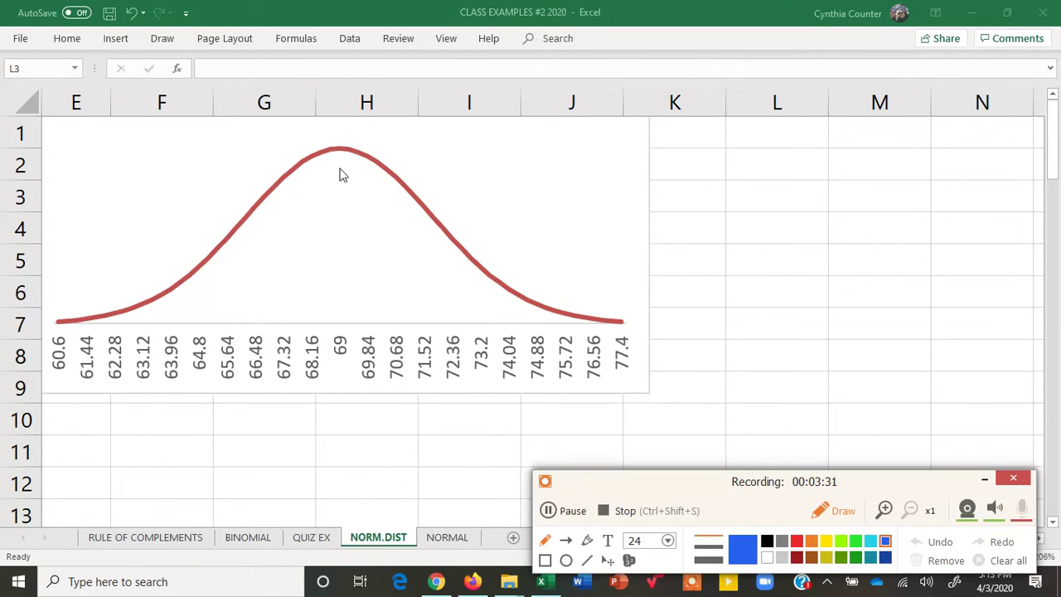
{"action": "left_click_drag", "start_coordinate": [340, 148], "coordinate": [342, 325]}
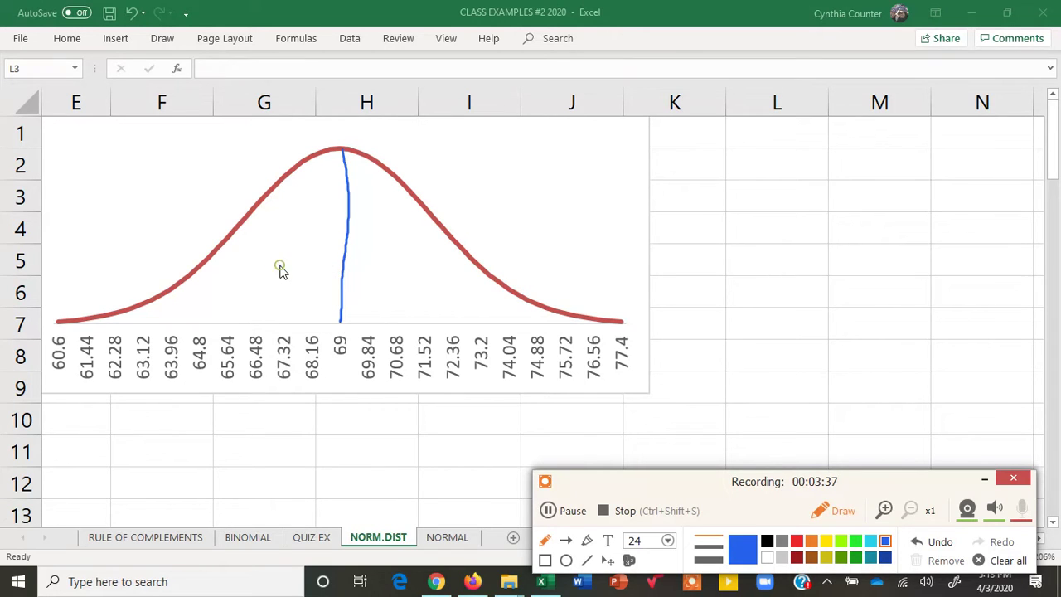
- Add a "50%" text annotation under the curve on each side of the blue centre line
{"action": "left_click", "coordinate": [610, 543]}
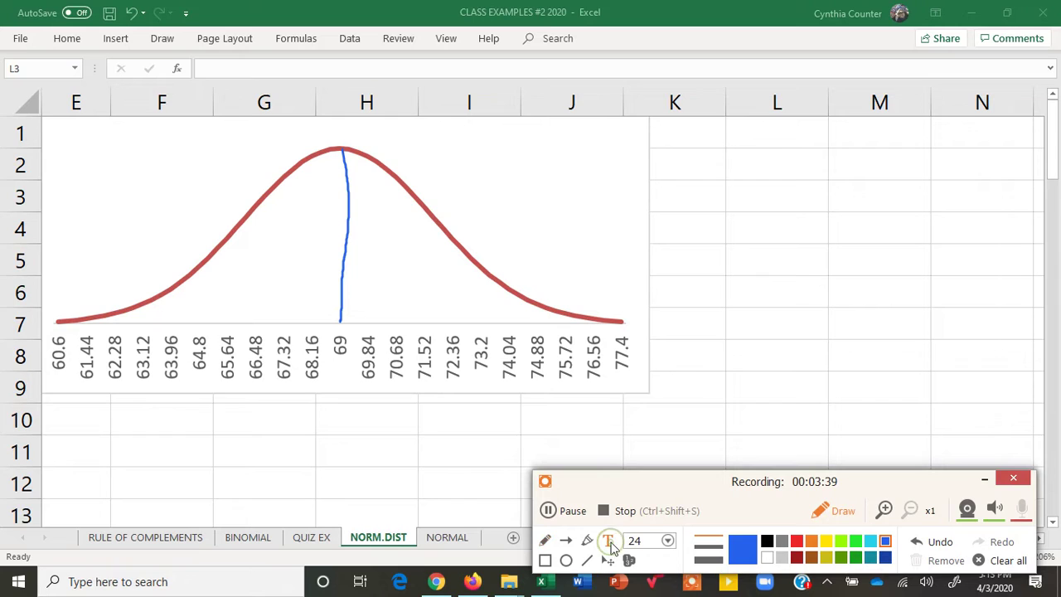
{"action": "left_click", "coordinate": [279, 256]}
{"action": "type", "text": "50%"}
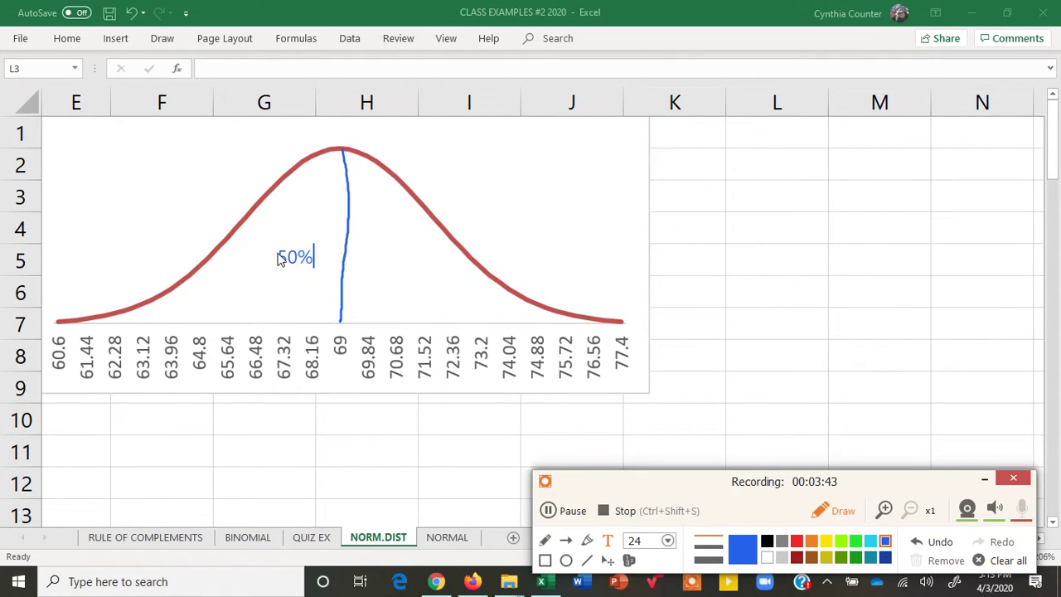
{"action": "left_click", "coordinate": [384, 246]}
{"action": "type", "text": "50%"}
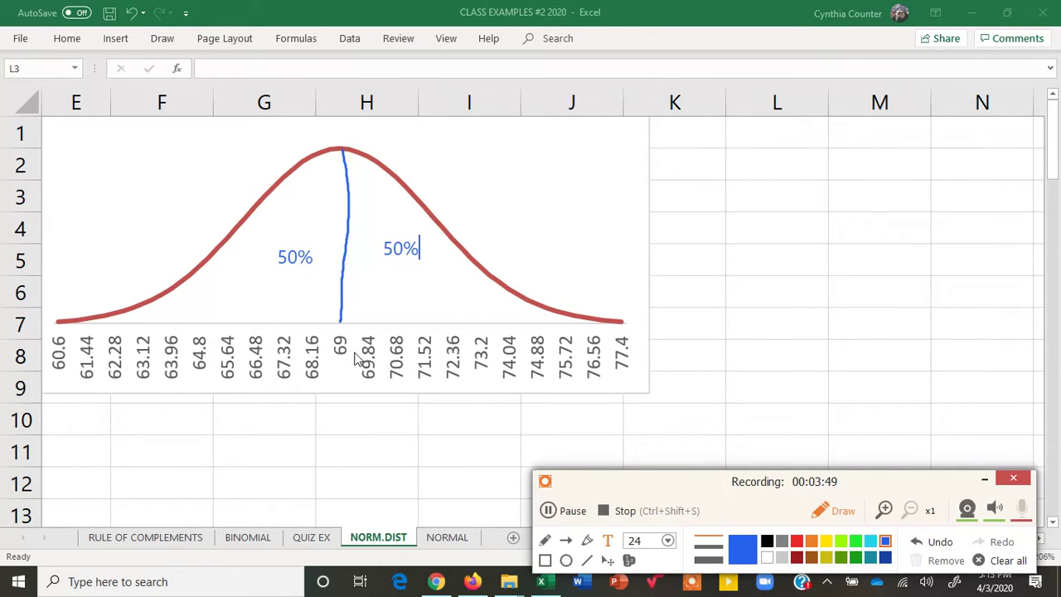
- Circle the value 69 on the chart's horizontal axis with the pencil and leave drawing mode
{"action": "left_click", "coordinate": [545, 540]}
{"action": "mouse_move", "coordinate": [353, 321]}
{"action": "left_mouse_down"}
{"action": "mouse_move", "coordinate": [332, 334]}
{"action": "mouse_move", "coordinate": [368, 355]}
{"action": "mouse_move", "coordinate": [350, 323]}
{"action": "left_mouse_up"}
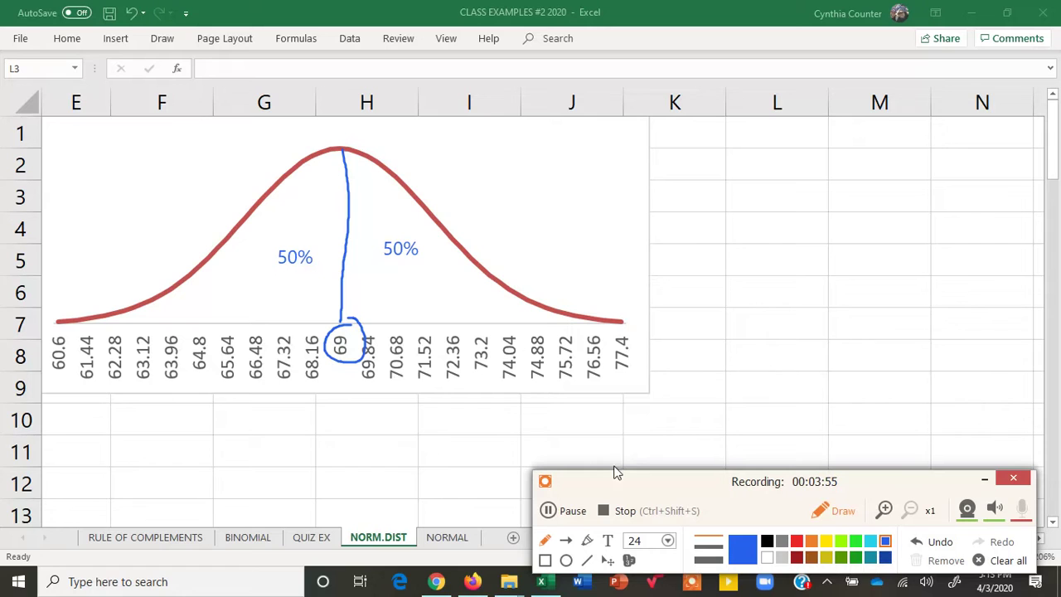
{"action": "left_click", "coordinate": [842, 511]}
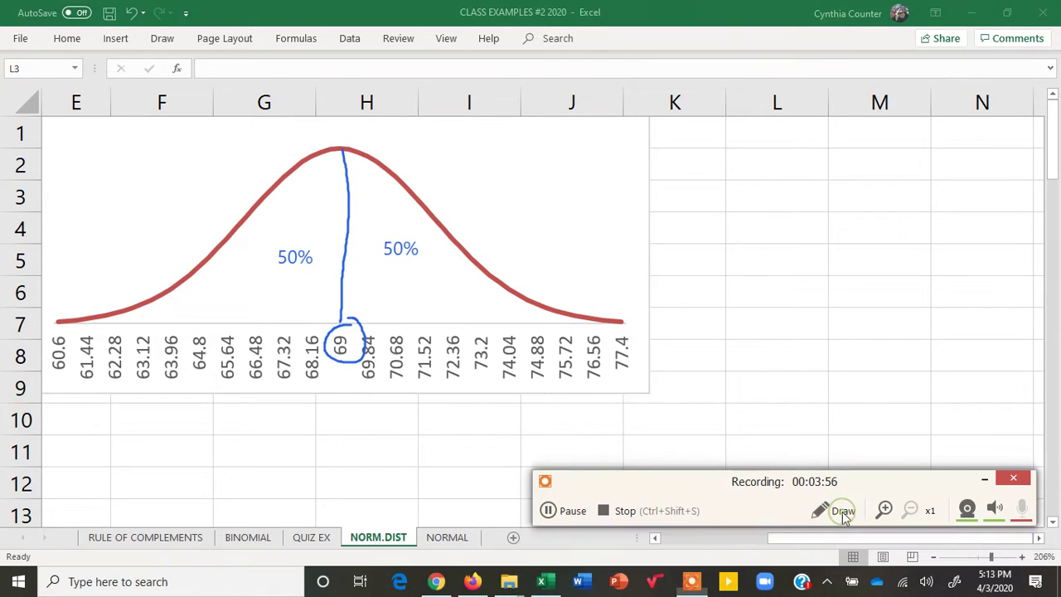
- Label the cells below the bell curve with P50 in G10, Q2 in G11, MEDIAN in G12 and MEAN in H12
{"action": "left_click", "coordinate": [273, 423]}
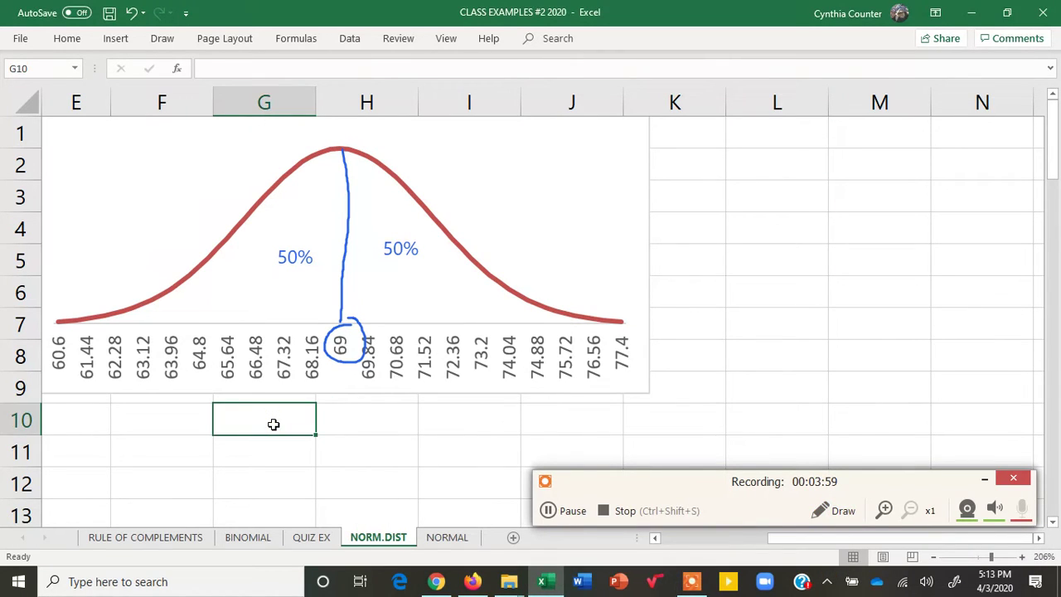
{"action": "type", "text": "P50"}
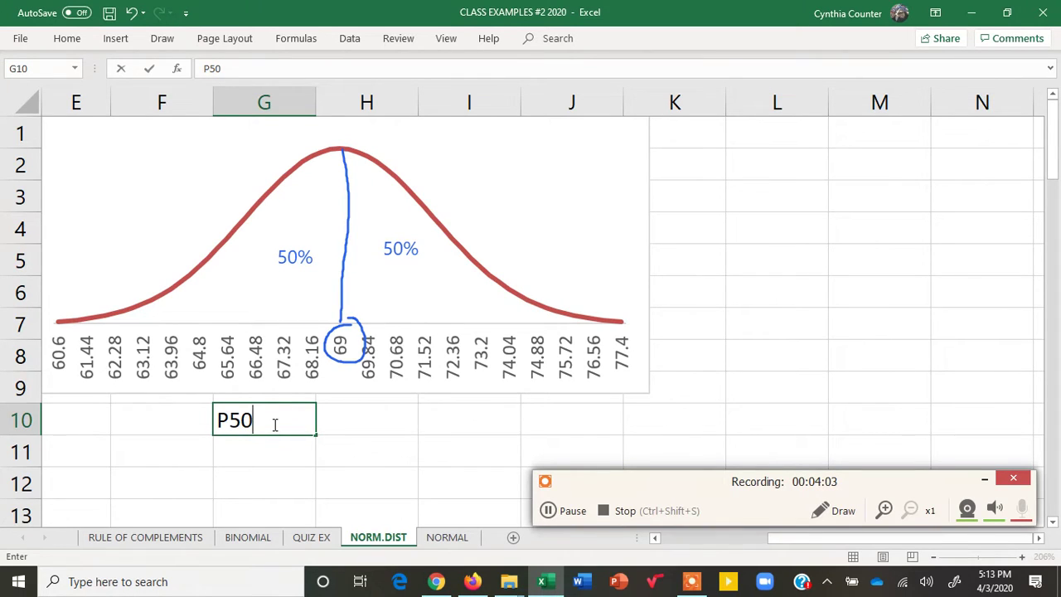
{"action": "key", "text": "Return"}
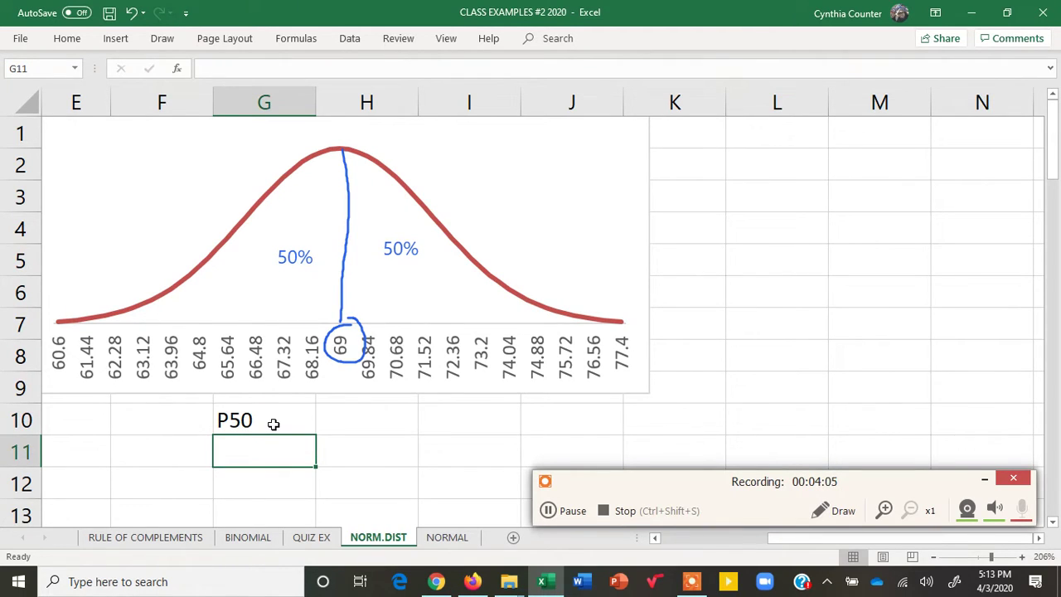
{"action": "type", "text": "Q2"}
{"action": "key", "text": "Return"}
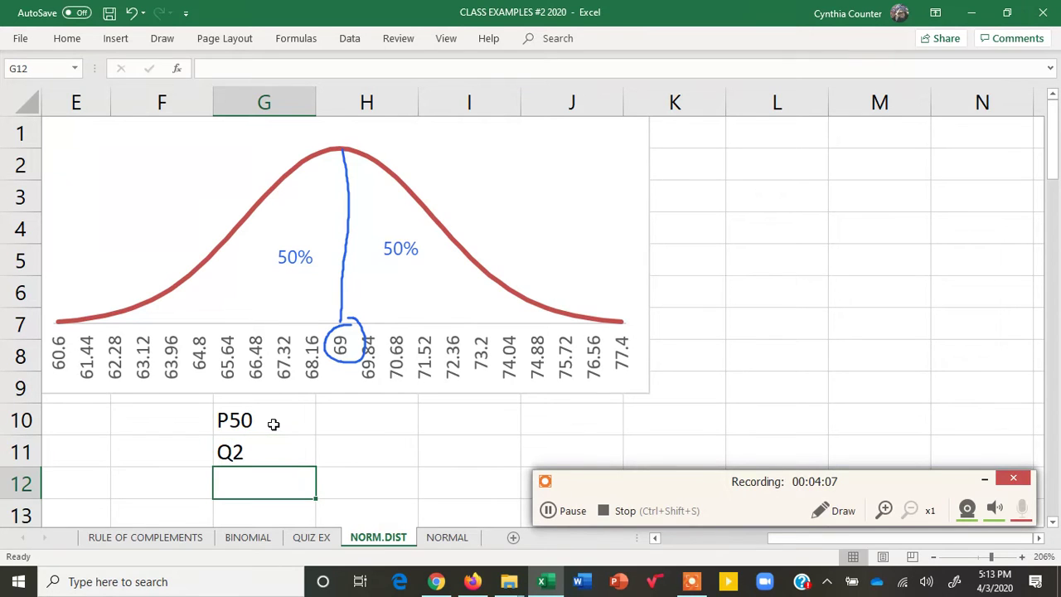
{"action": "type", "text": "MEDIAN"}
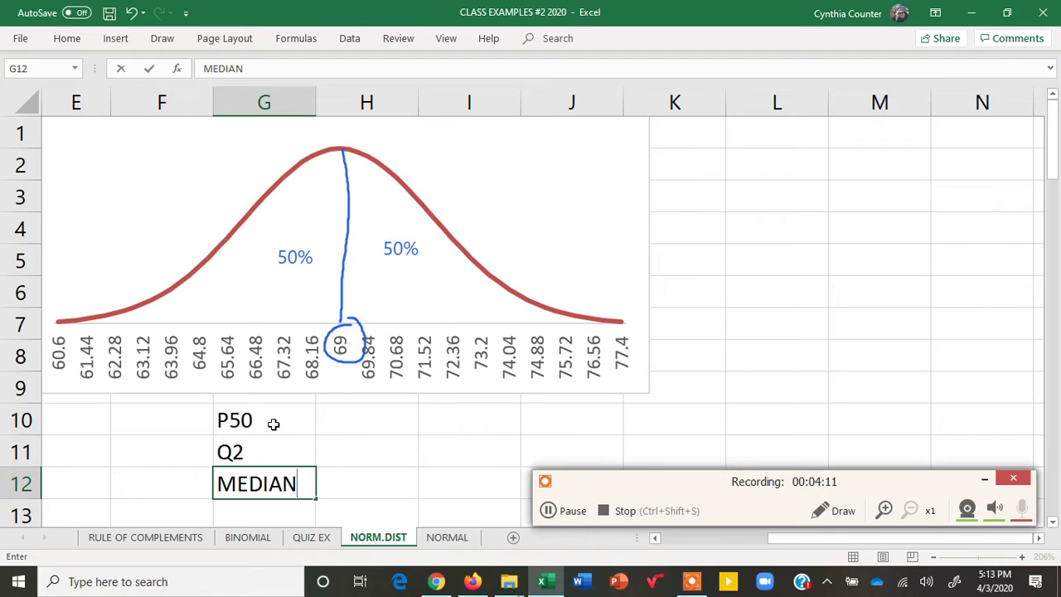
{"action": "key", "text": "Tab"}
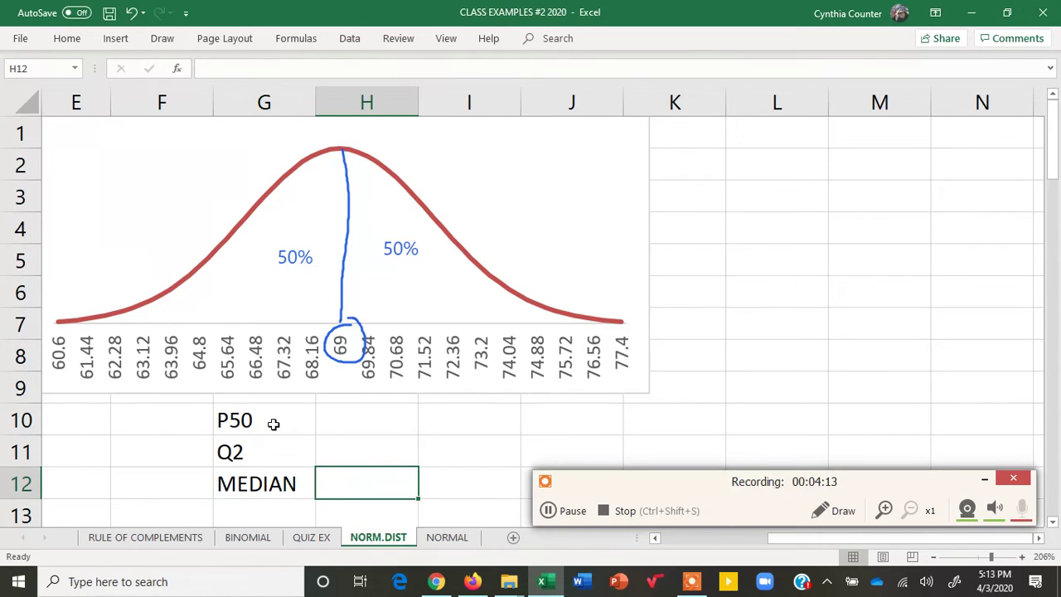
{"action": "type", "text": "MEAN"}
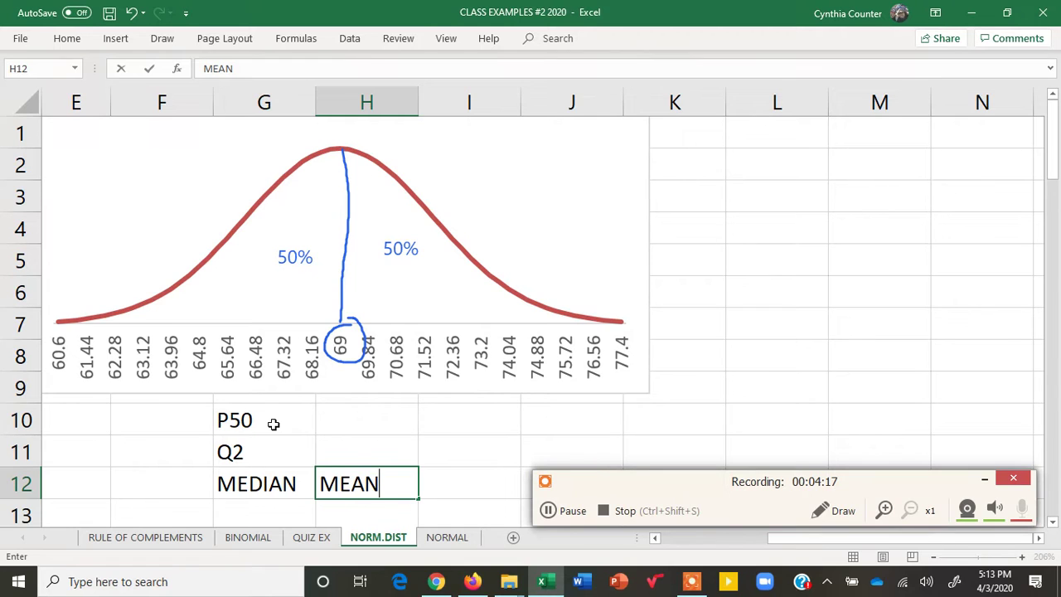
- Clear all screen recorder annotations from the bell curve chart and leave drawing mode
{"action": "left_click", "coordinate": [840, 509]}
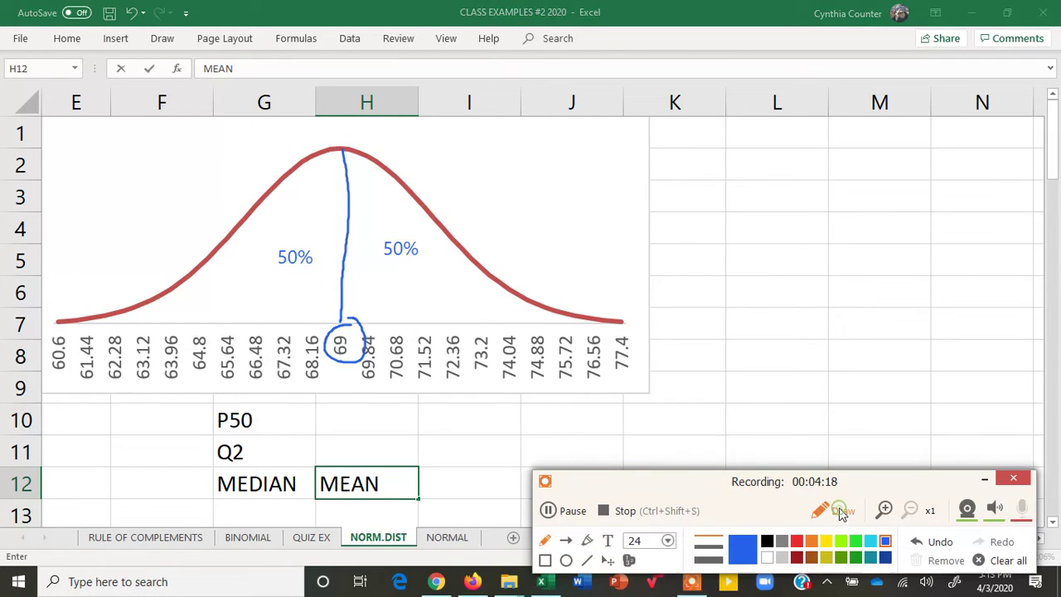
{"action": "left_click", "coordinate": [987, 560]}
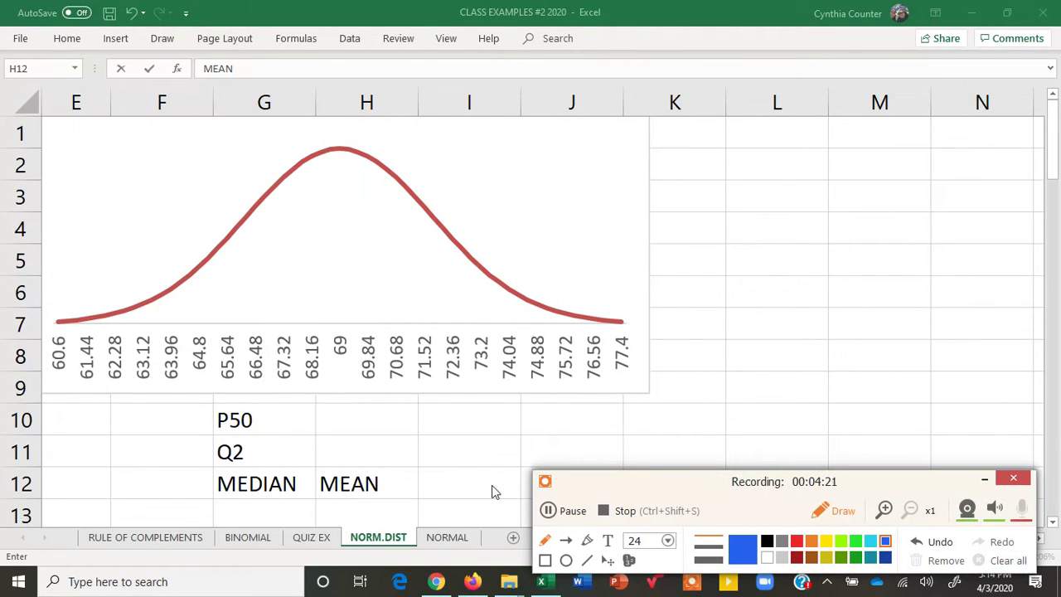
{"action": "left_click", "coordinate": [822, 507]}
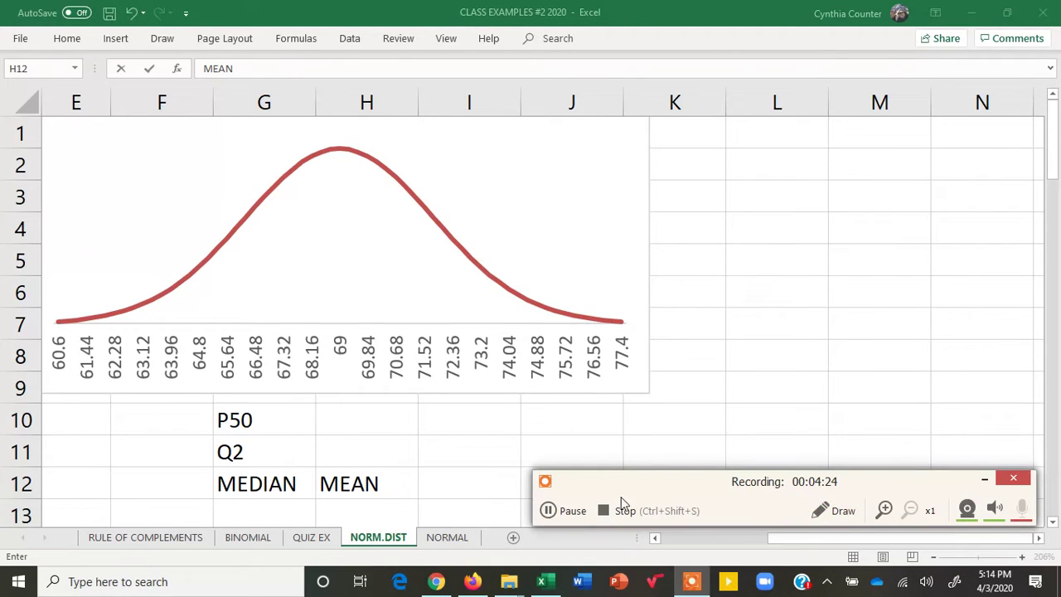
- On the NORMAL sheet, minimize the recorder toolbar and calculate the median in H30 with the formula =NORM.INV(.50,69,2.8)
{"action": "left_click", "coordinate": [453, 540]}
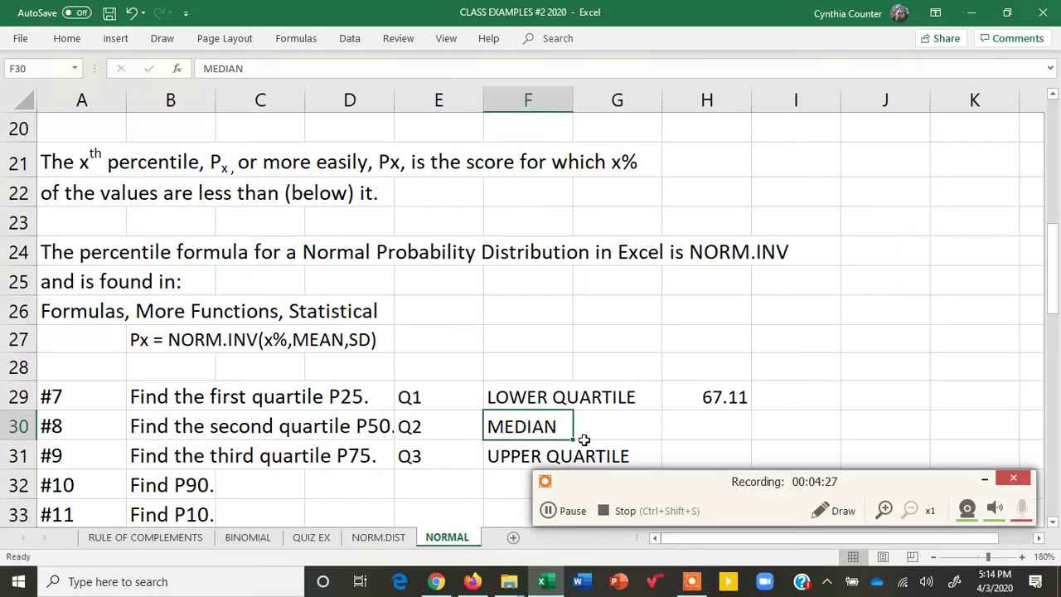
{"action": "left_click", "coordinate": [713, 423]}
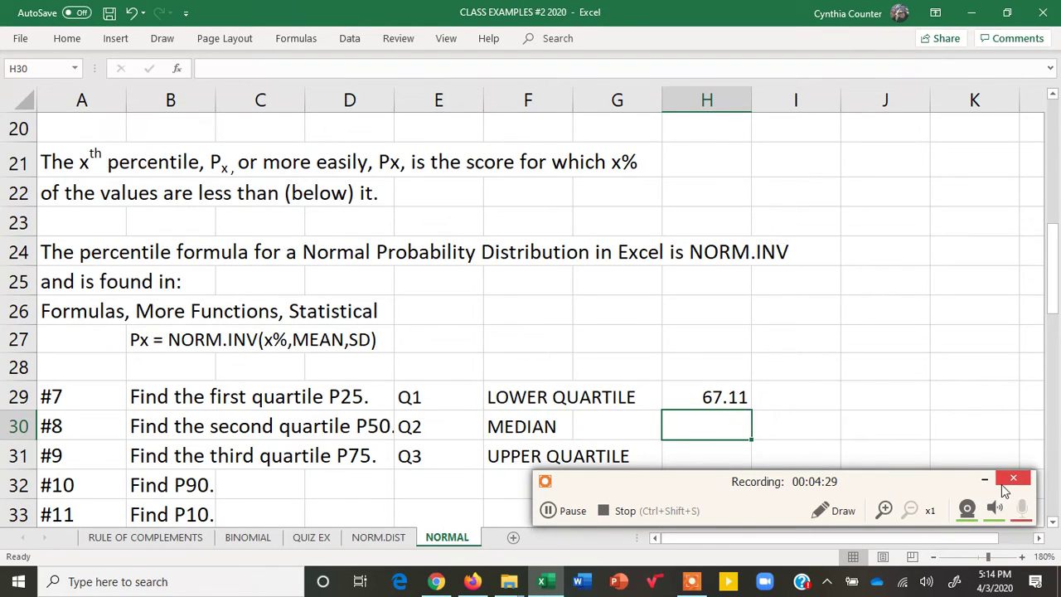
{"action": "left_click", "coordinate": [986, 481]}
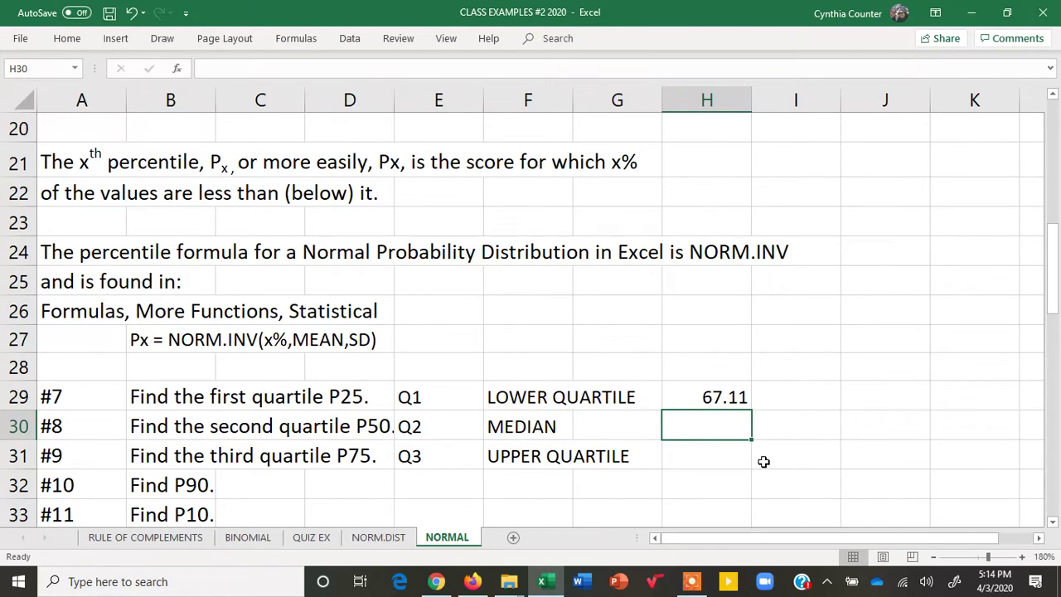
{"action": "type", "text": "=NOM"}
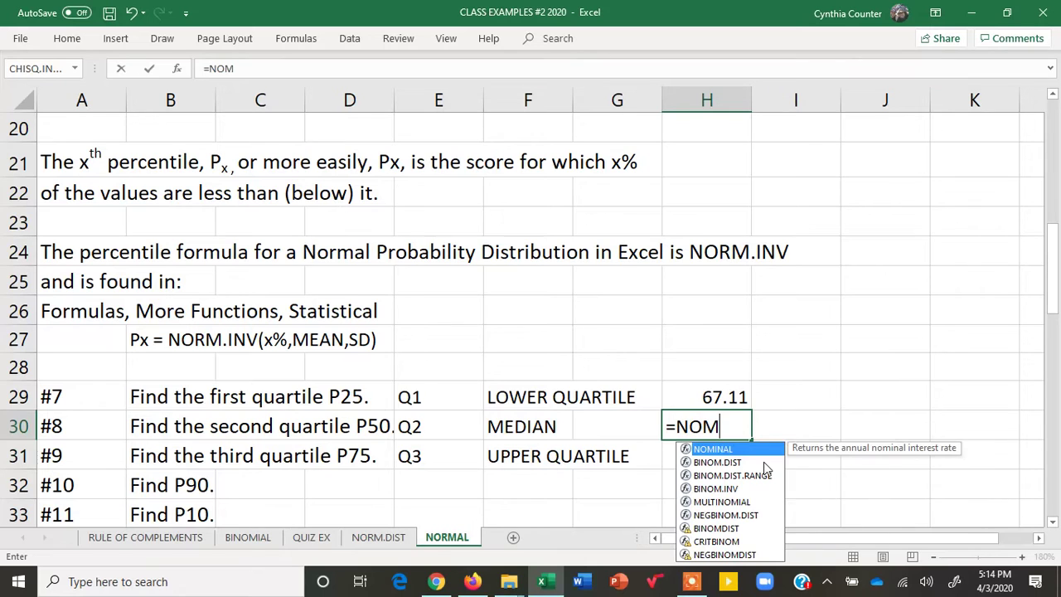
{"action": "key", "text": "BackSpace"}
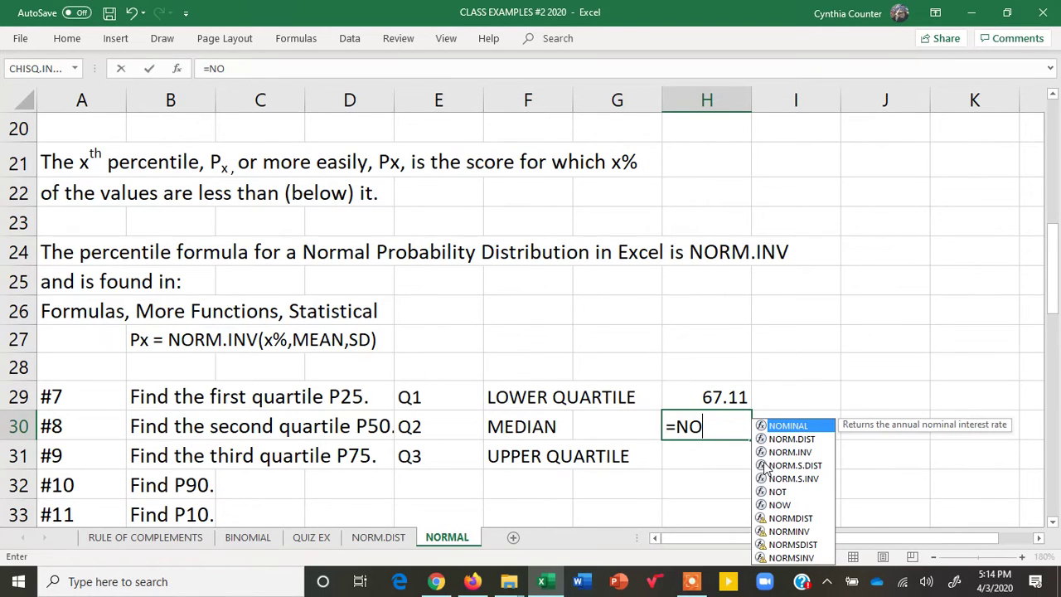
{"action": "double_click", "coordinate": [788, 452]}
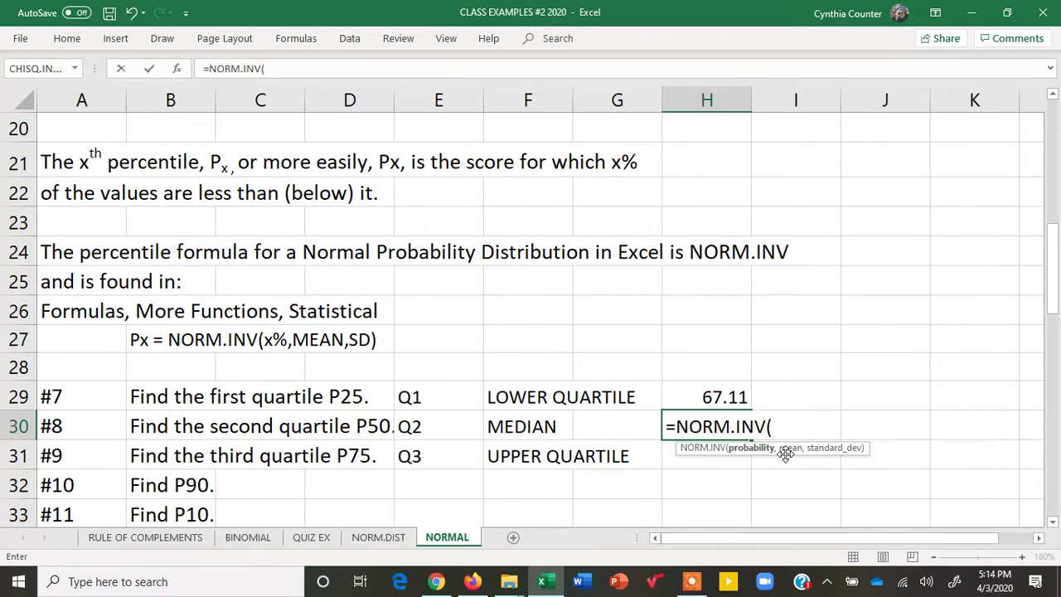
{"action": "type", "text": ".50,"}
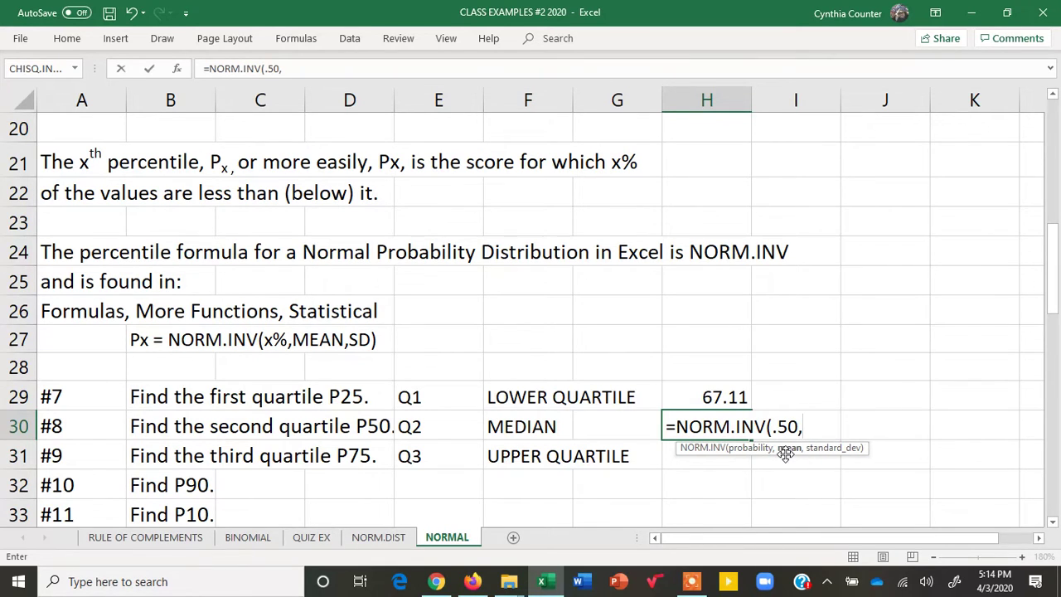
{"action": "type", "text": "69,"}
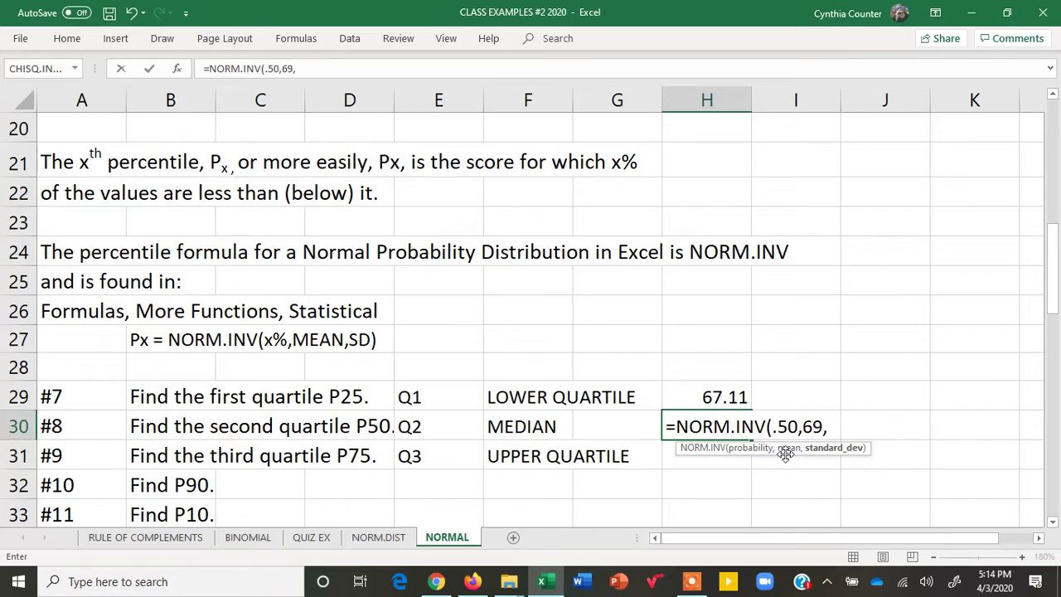
{"action": "type", "text": "2.8)"}
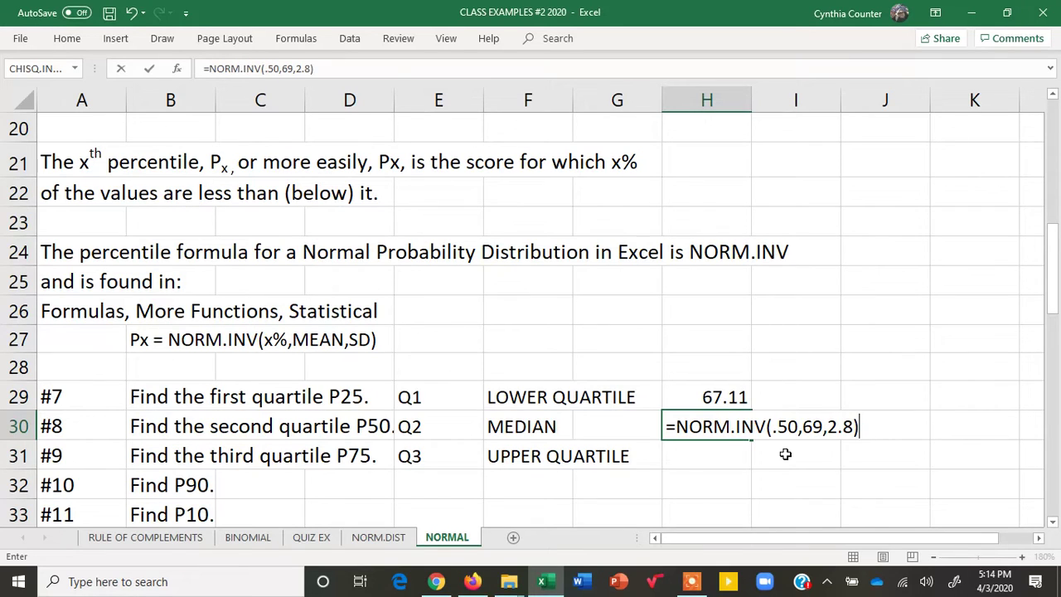
{"action": "key", "text": "Return"}
{"action": "left_click", "coordinate": [709, 428]}
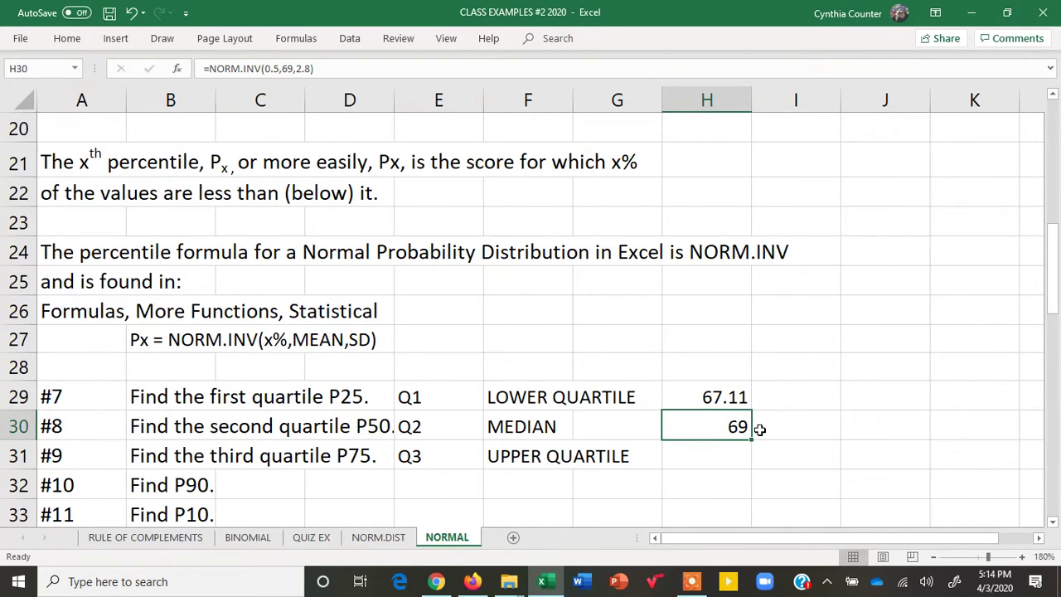
- Calculate the third quartile in H31 with the formula =NORM.INV(.75,69,2.8)
{"action": "left_click", "coordinate": [720, 457]}
{"action": "type", "text": "="}
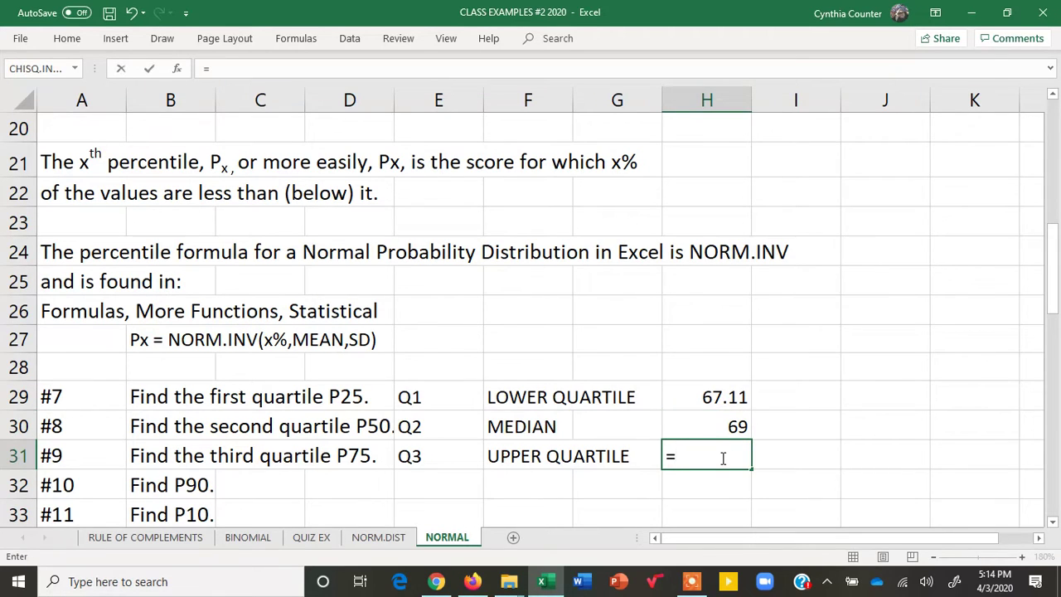
{"action": "type", "text": "NOM"}
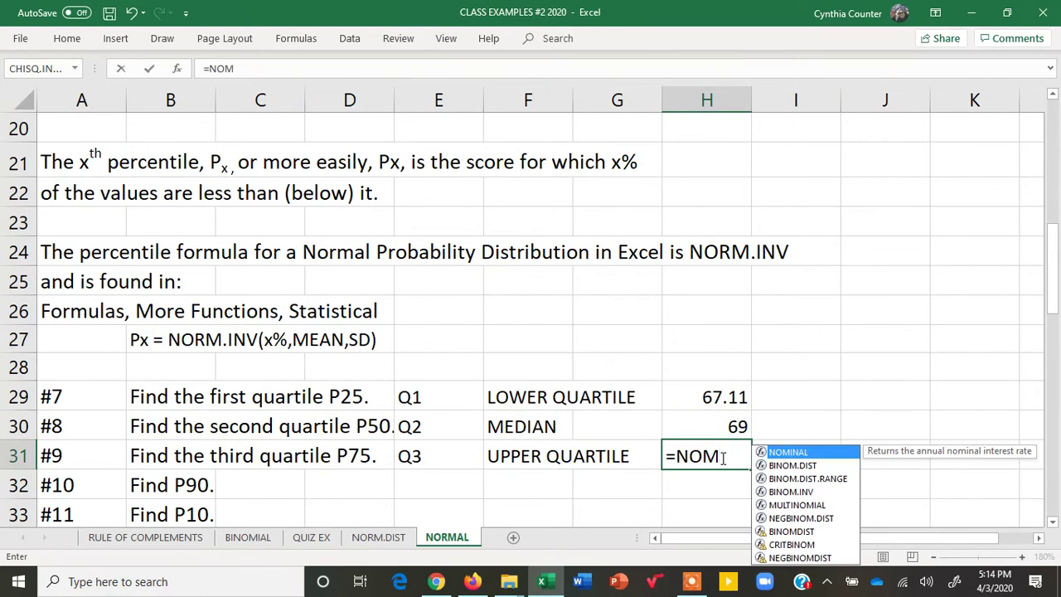
{"action": "key", "text": "BackSpace"}
{"action": "type", "text": "RM"}
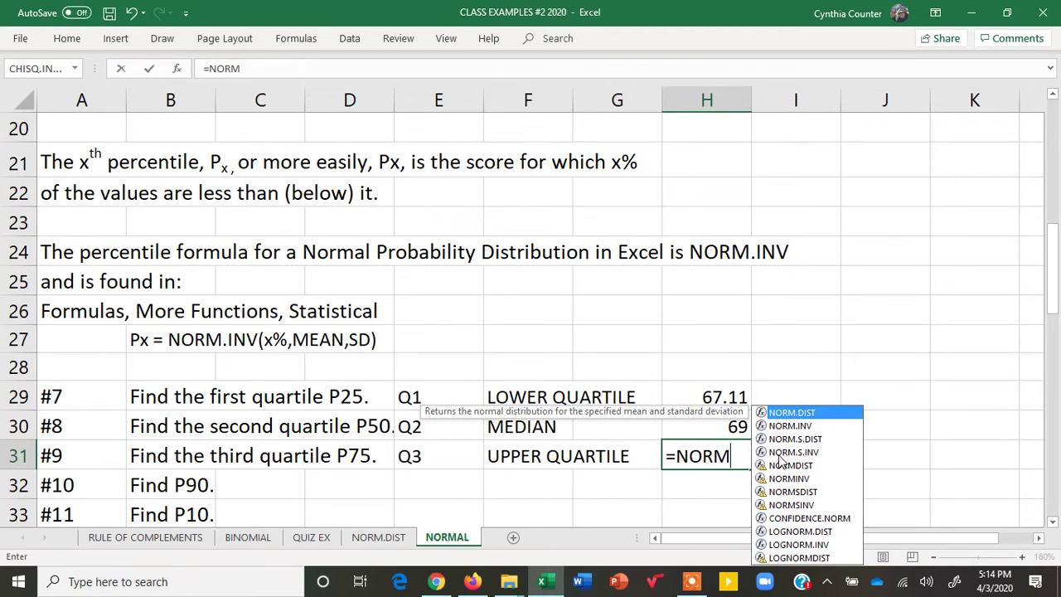
{"action": "double_click", "coordinate": [791, 426]}
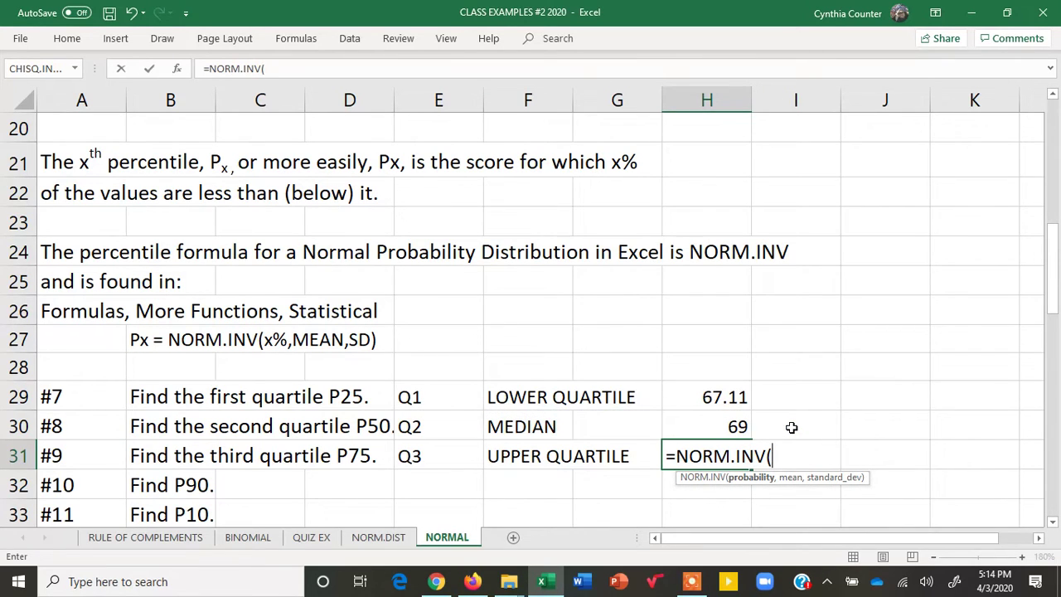
{"action": "type", "text": ".75,"}
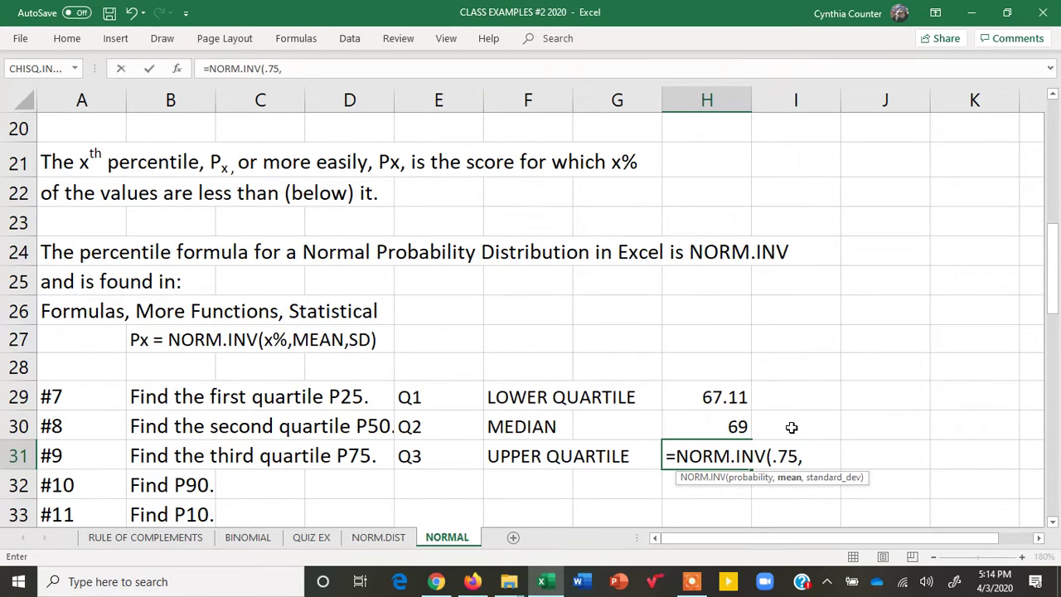
{"action": "type", "text": "69,2"}
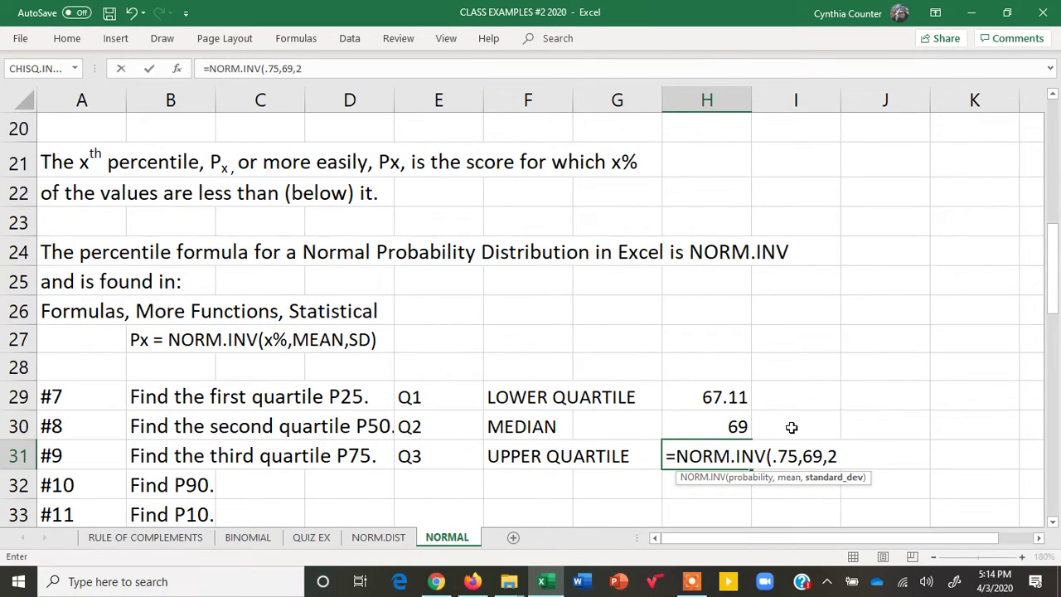
{"action": "type", "text": ".8)"}
{"action": "key", "text": "Return"}
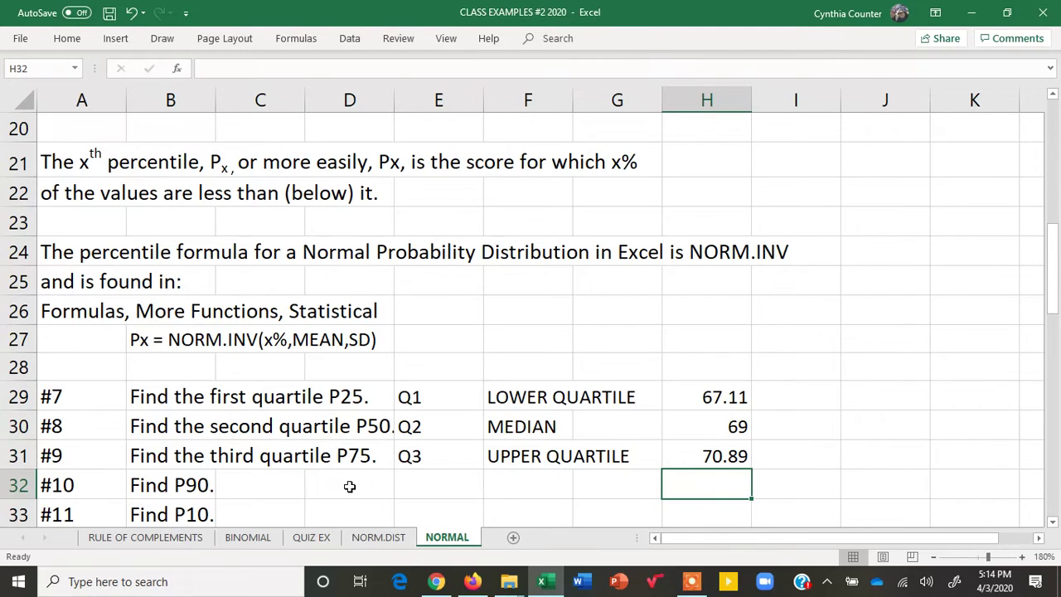
- Calculate the 90th percentile in C32 with the formula =NORM.INV(90%,69,2.8)
{"action": "left_click", "coordinate": [278, 489]}
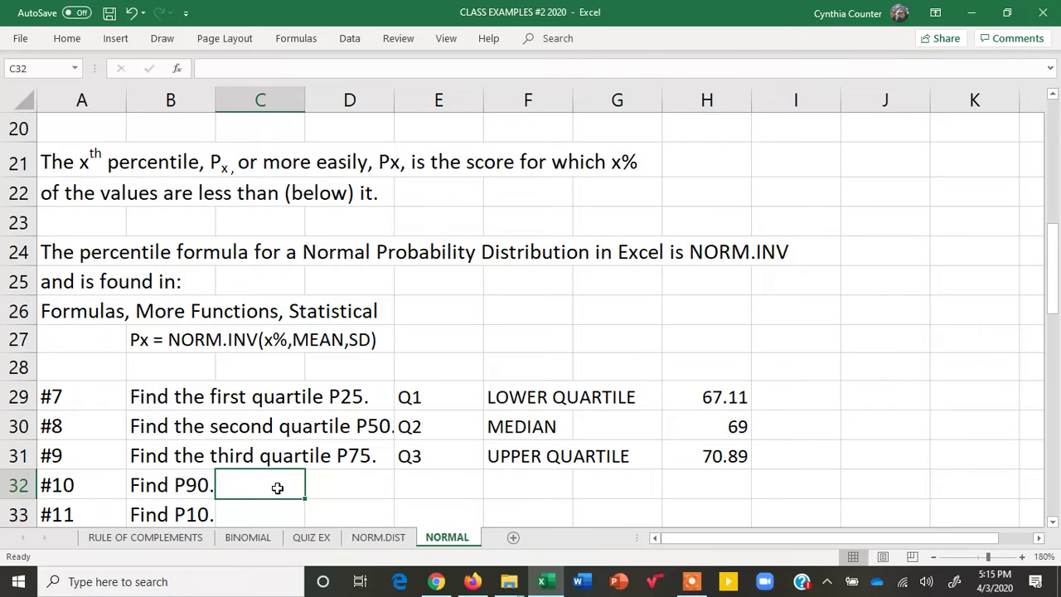
{"action": "type", "text": "="}
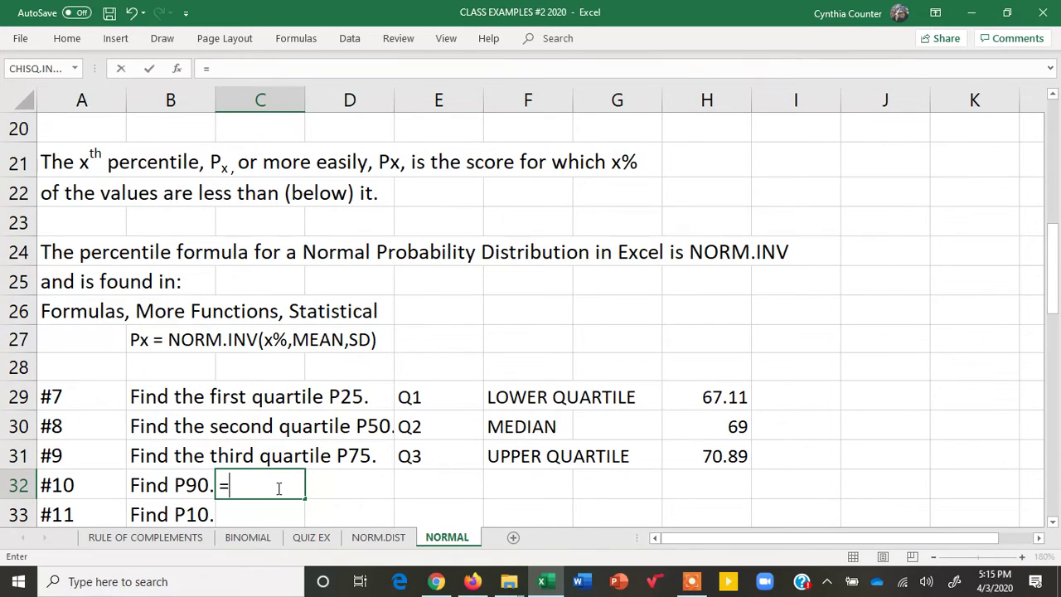
{"action": "type", "text": "NORM"}
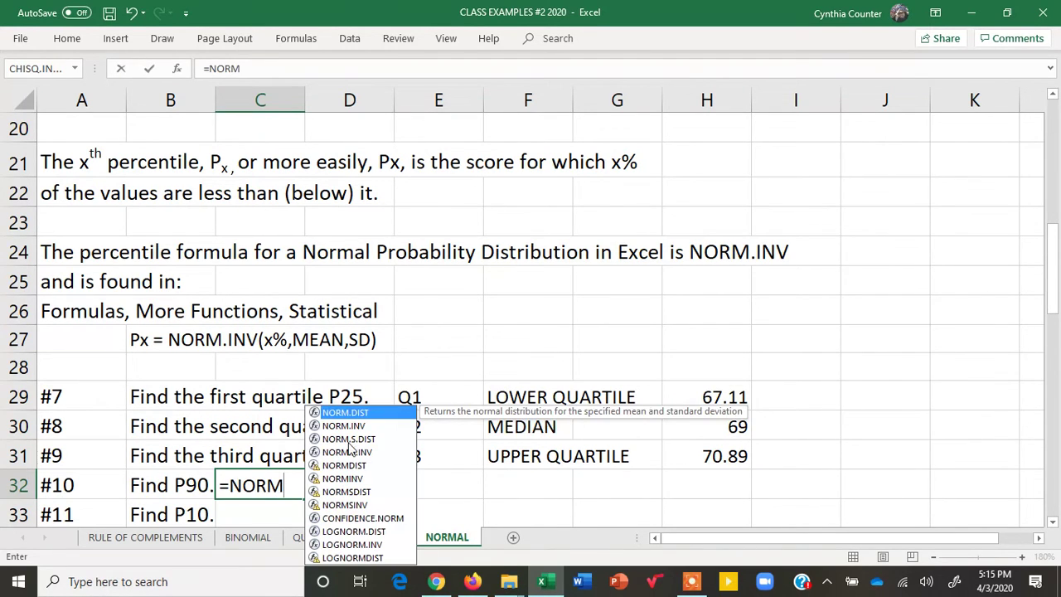
{"action": "double_click", "coordinate": [356, 426]}
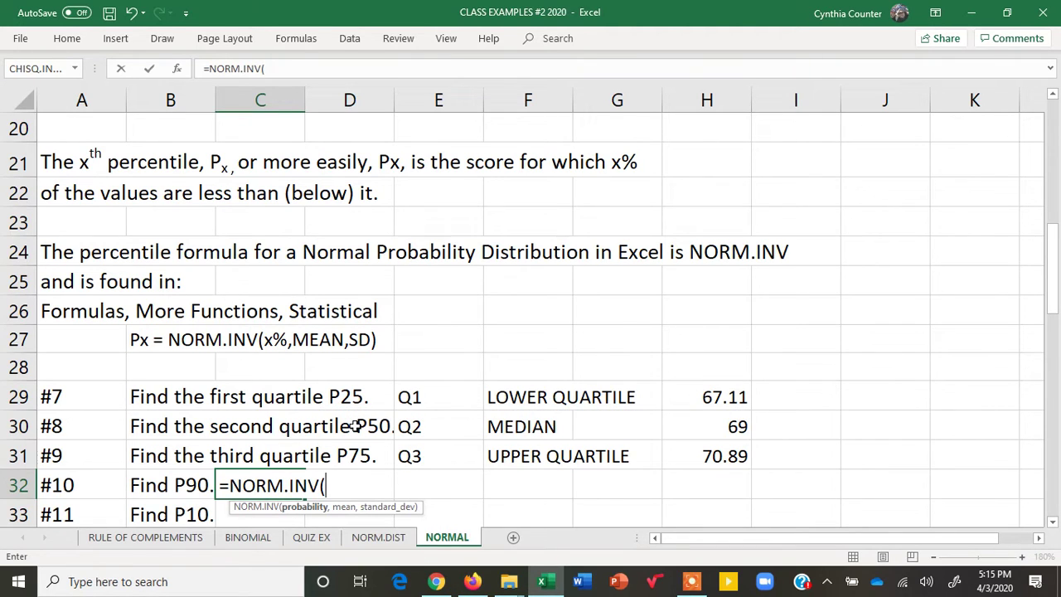
{"action": "type", "text": "90%,69"}
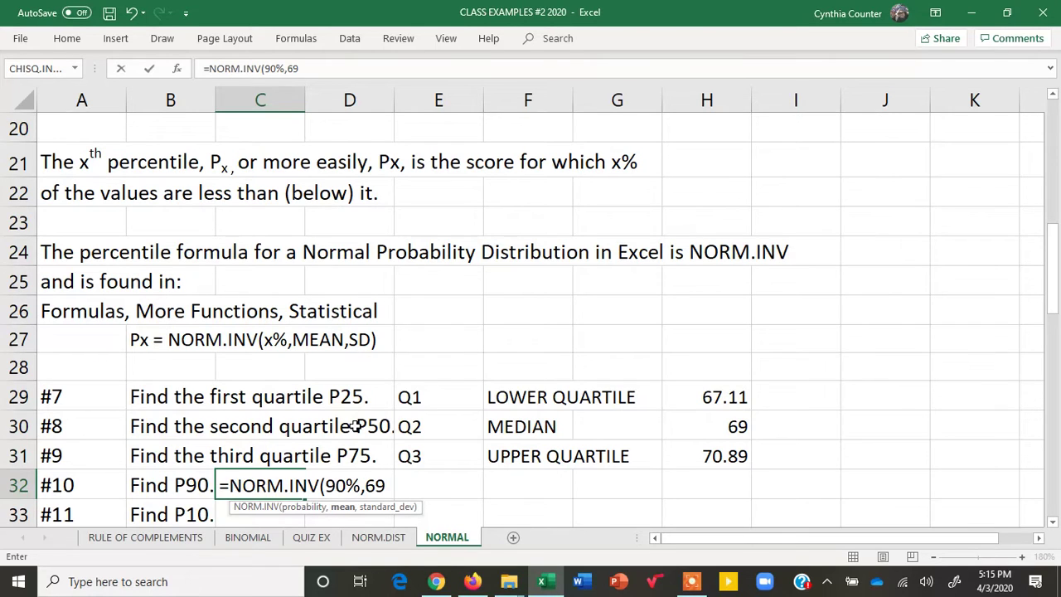
{"action": "type", "text": ",2."}
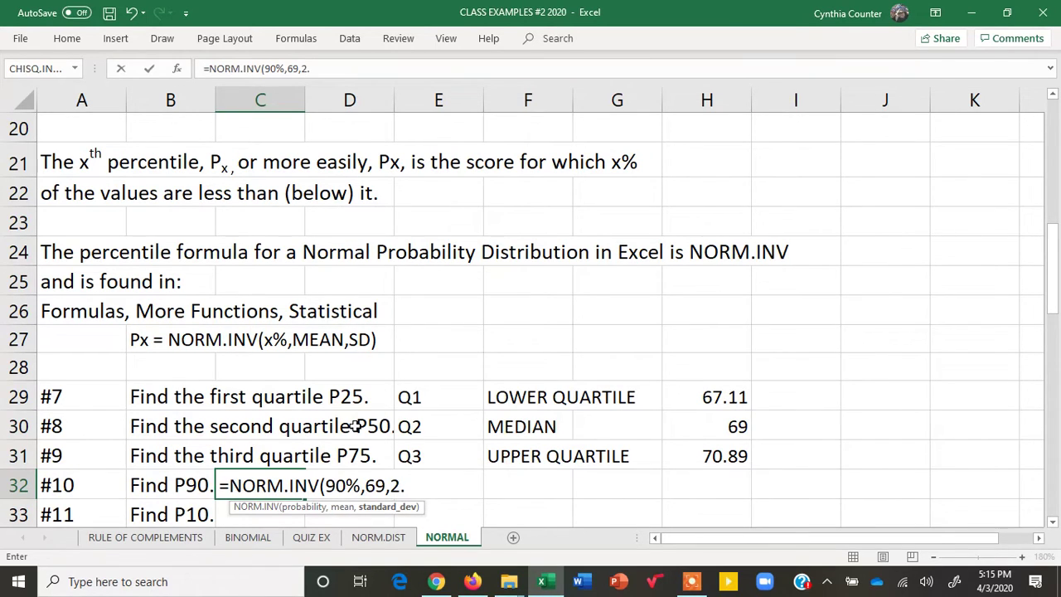
{"action": "type", "text": "8)"}
{"action": "key", "text": "Return"}
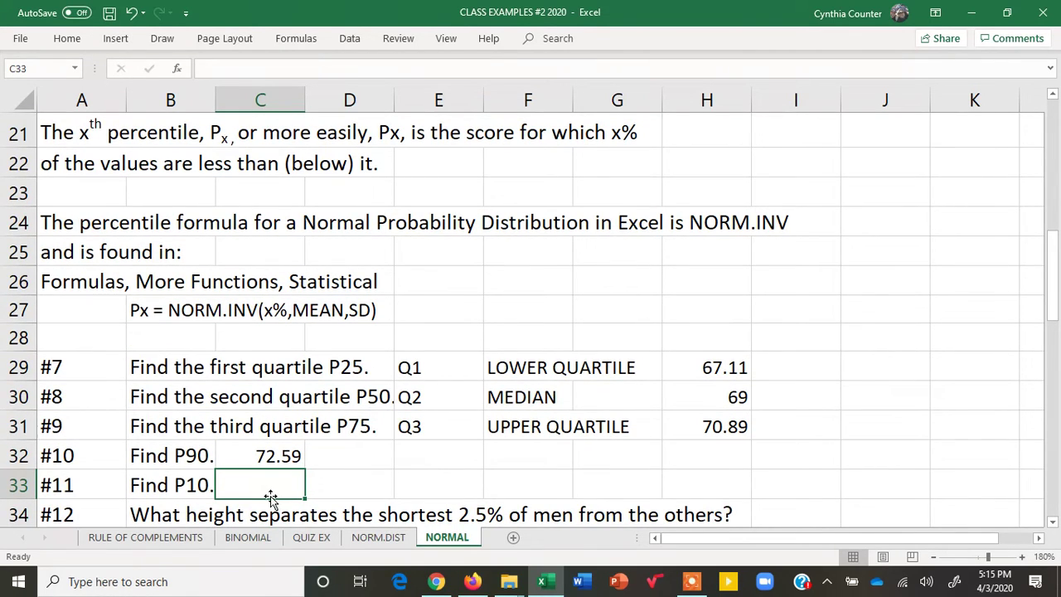
- Calculate the 10th percentile in C33 with the formula =NORM.INV(10%,69,2.8)
{"action": "type", "text": "=NORM"}
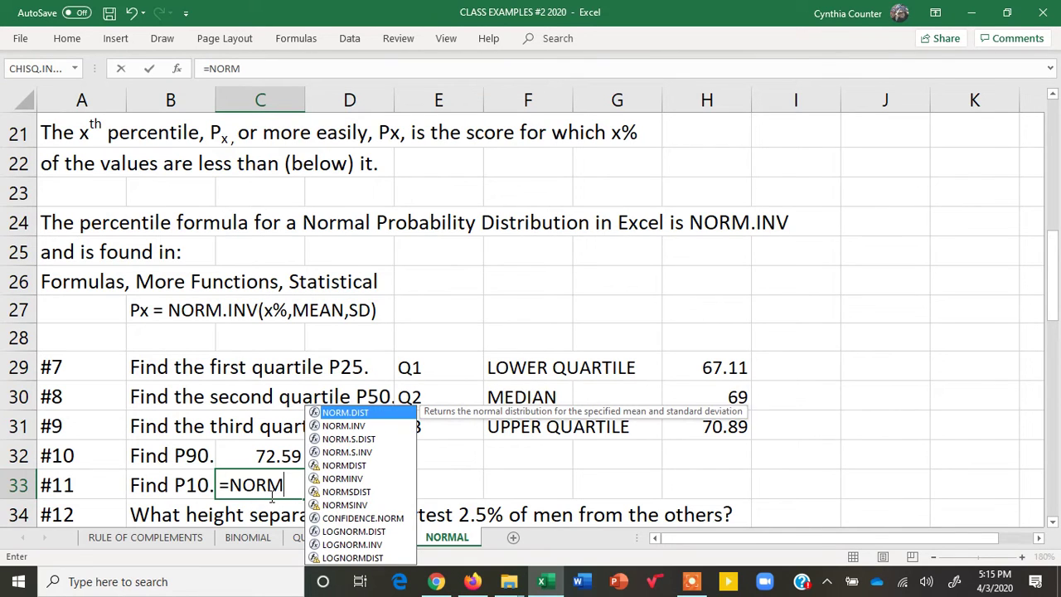
{"action": "double_click", "coordinate": [362, 425]}
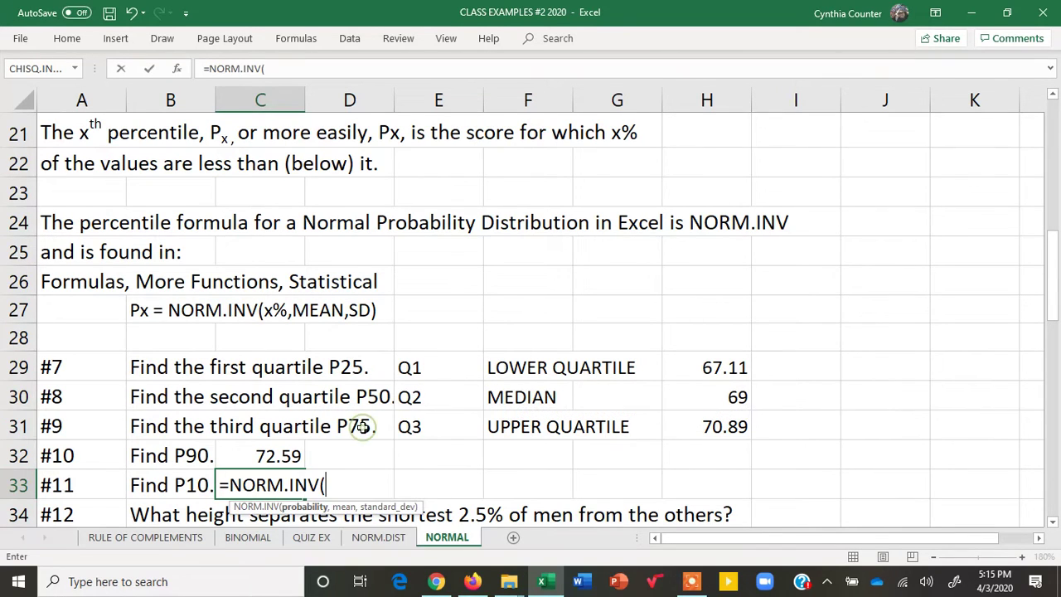
{"action": "type", "text": "10%,"}
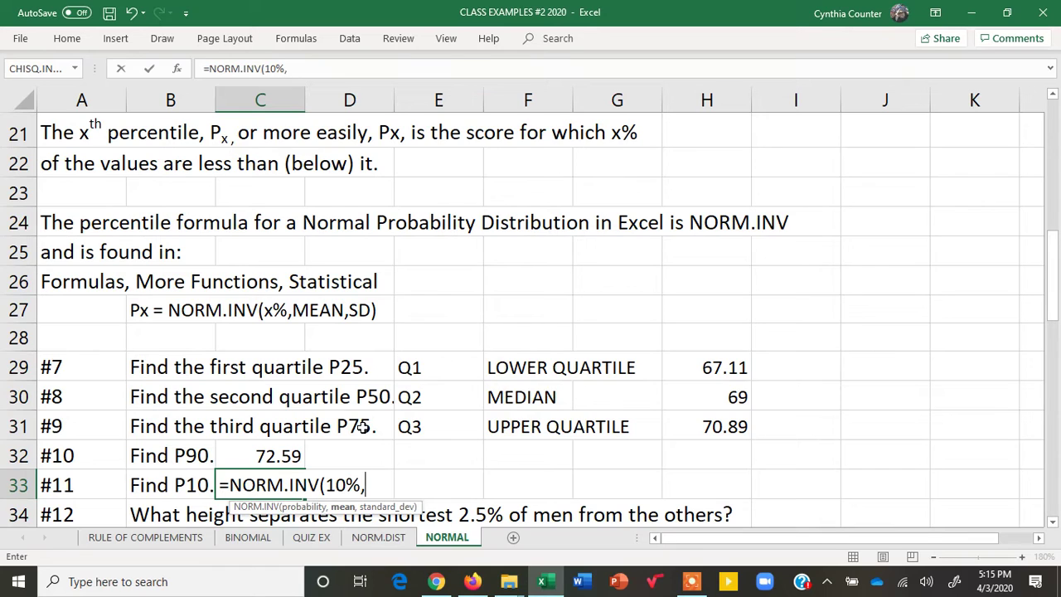
{"action": "type", "text": "69,2"}
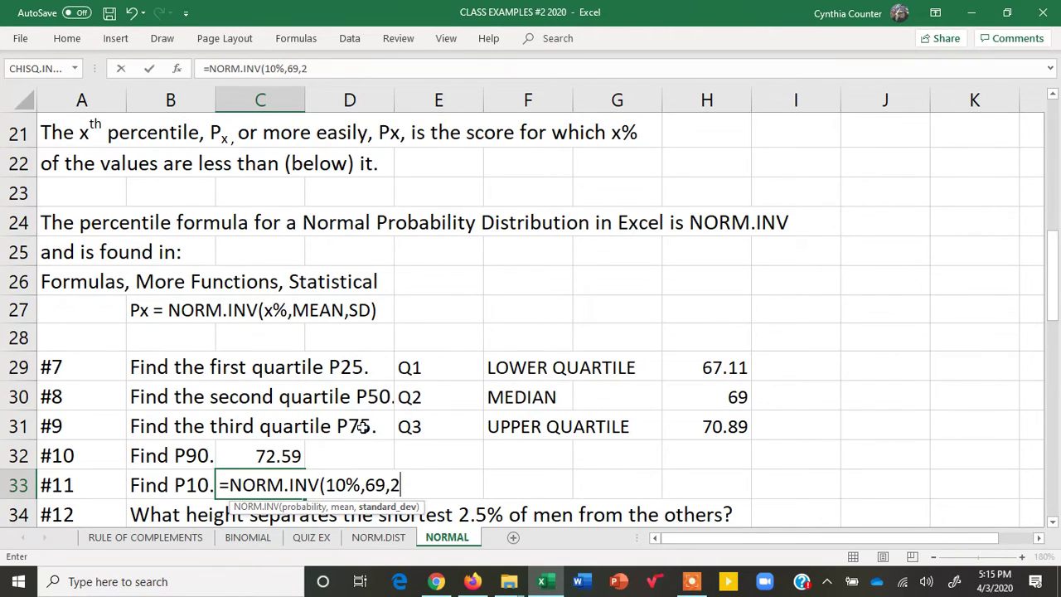
{"action": "type", "text": ".8)"}
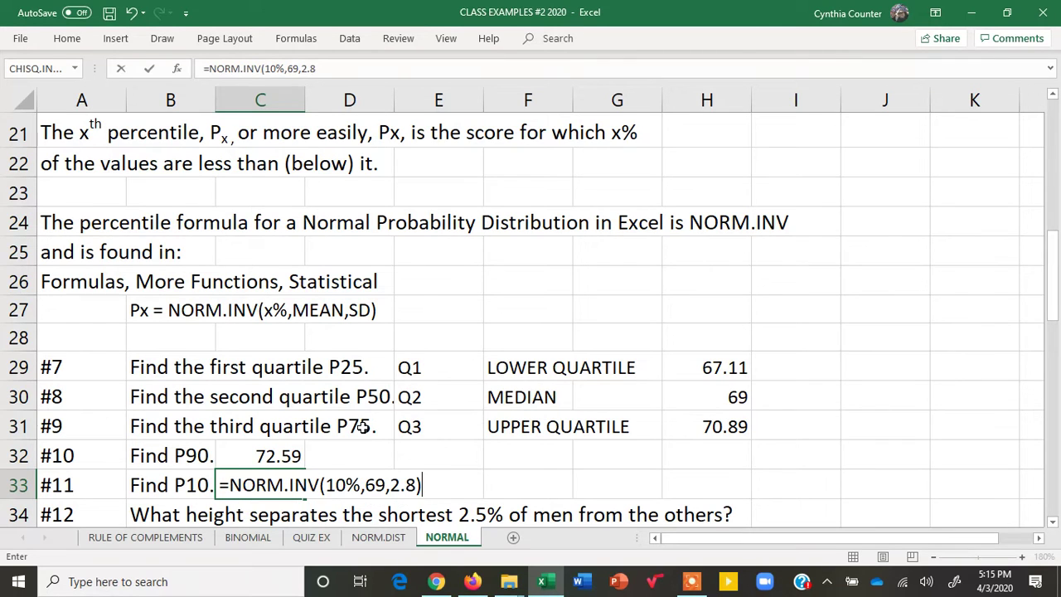
{"action": "key", "text": "Return"}
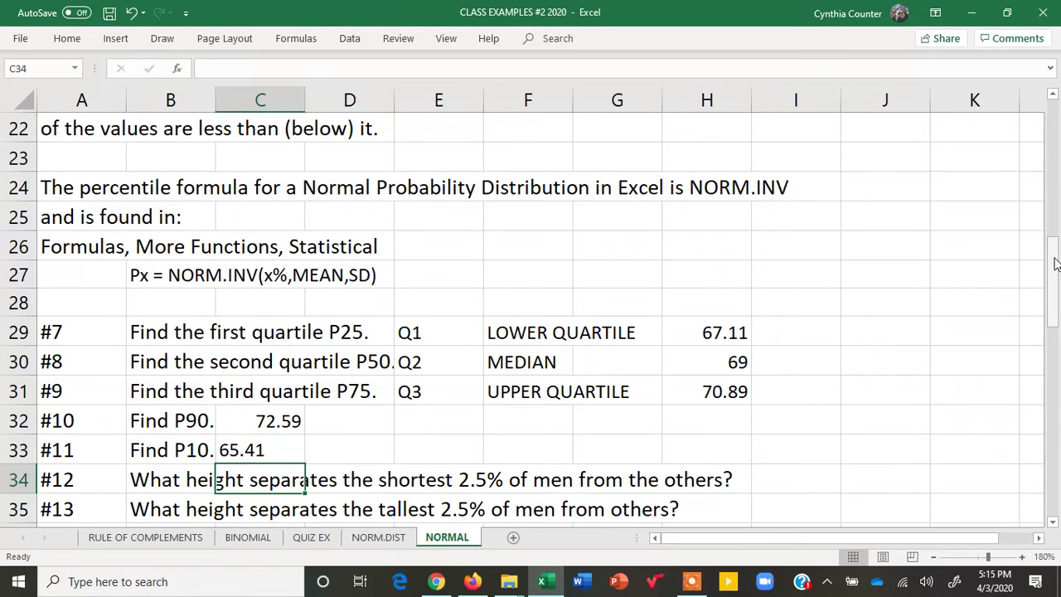
- Label question #12 about the shortest 2.5% of men with P2.5 in I34
{"action": "left_click_drag", "start_coordinate": [1053, 258], "coordinate": [1057, 282]}
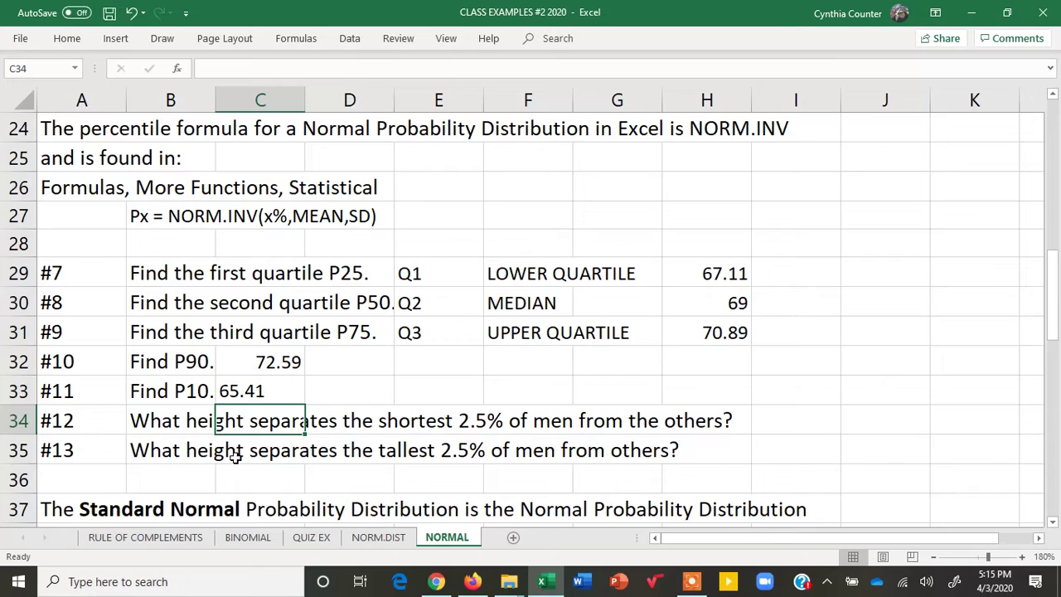
{"action": "left_click_drag", "start_coordinate": [107, 420], "coordinate": [724, 419]}
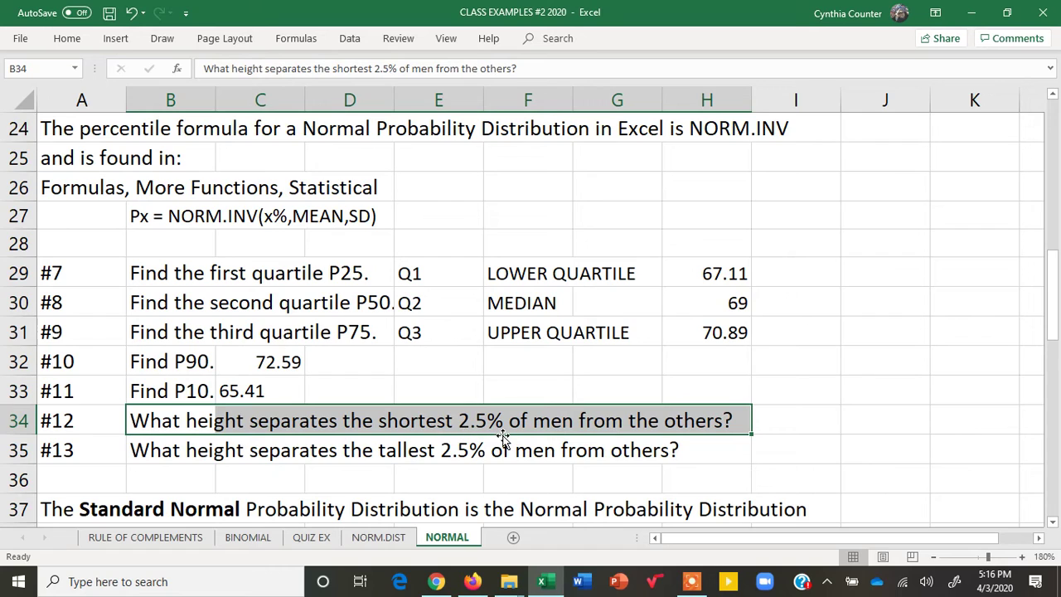
{"action": "left_click", "coordinate": [810, 419]}
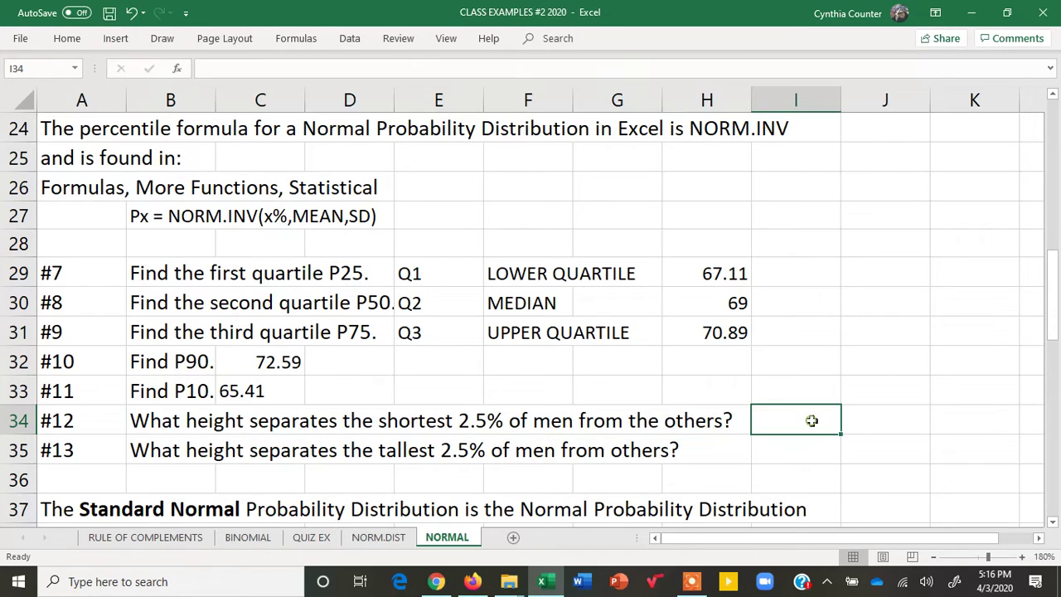
{"action": "type", "text": "P"}
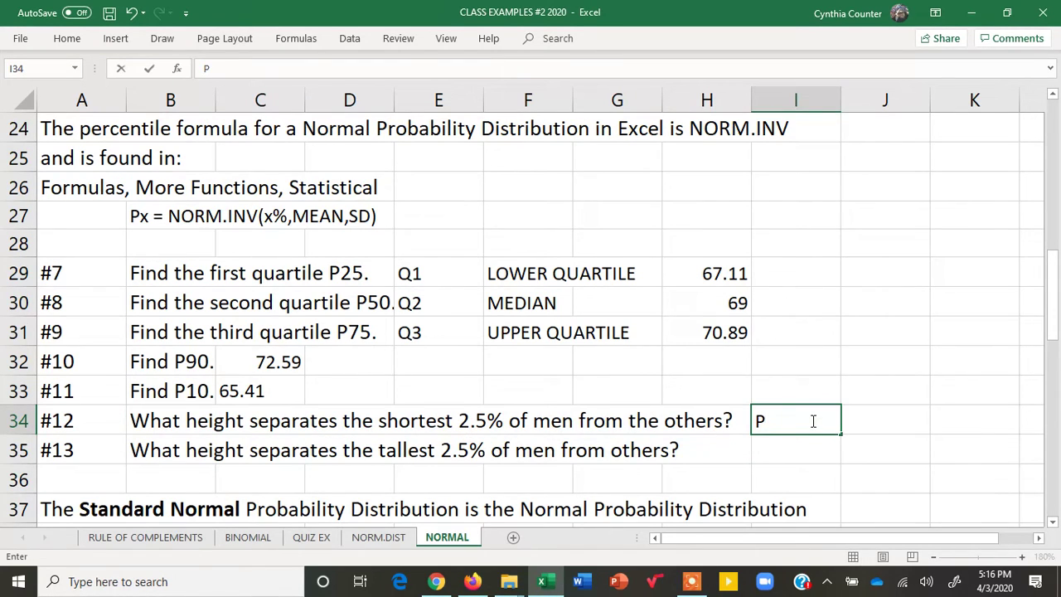
{"action": "type", "text": "2.5"}
{"action": "key", "text": "Return"}
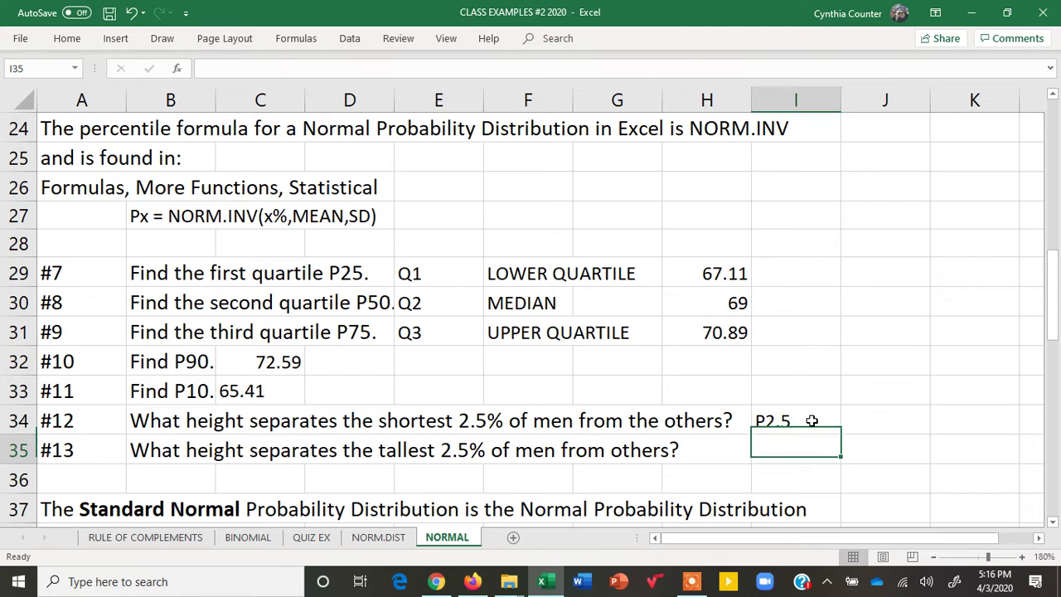
- Label question #13 about the tallest 2.5% of men with P97.5 in I35
{"action": "left_click", "coordinate": [137, 451]}
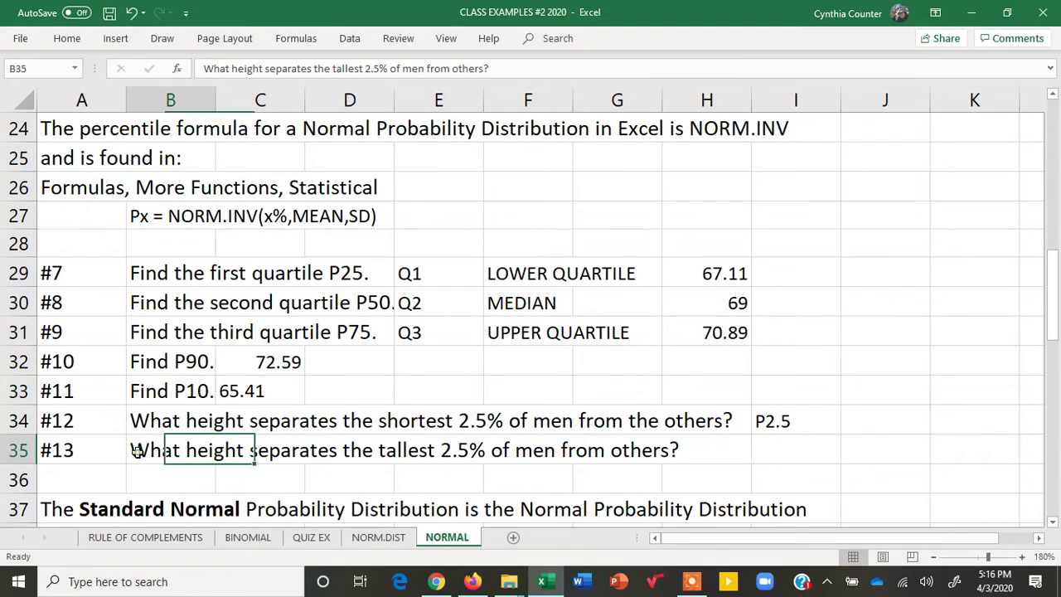
{"action": "left_click_drag", "start_coordinate": [137, 451], "coordinate": [680, 450]}
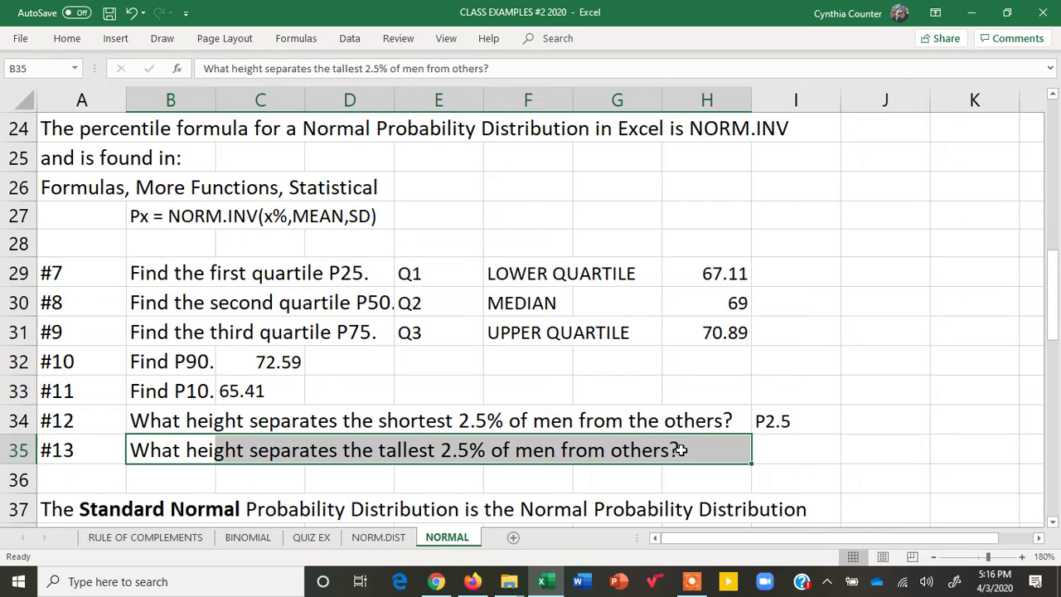
{"action": "left_click", "coordinate": [777, 455]}
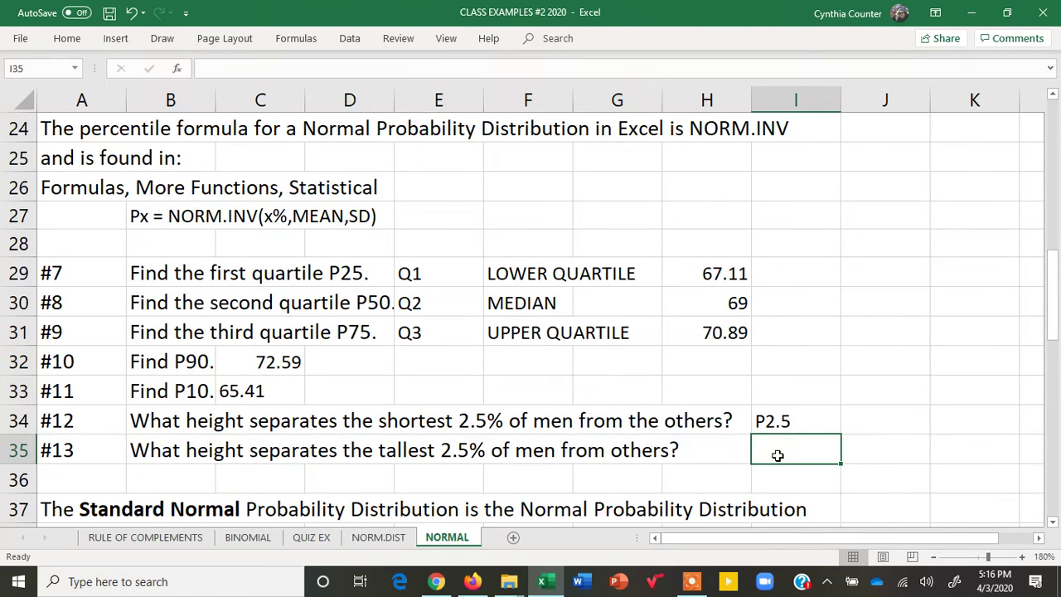
{"action": "type", "text": "P9"}
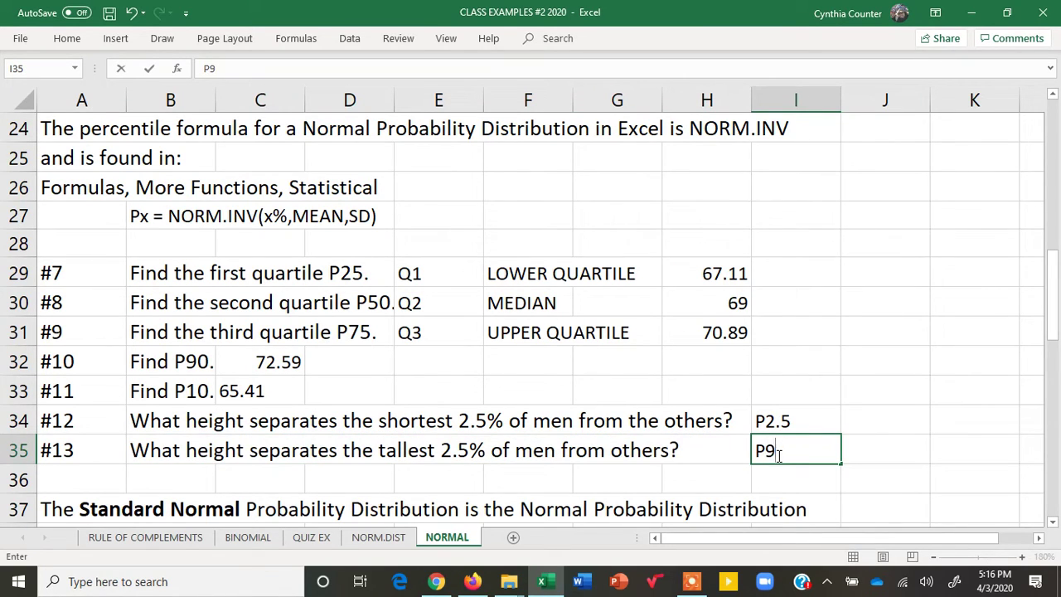
{"action": "type", "text": "7.5"}
{"action": "key", "text": "Return"}
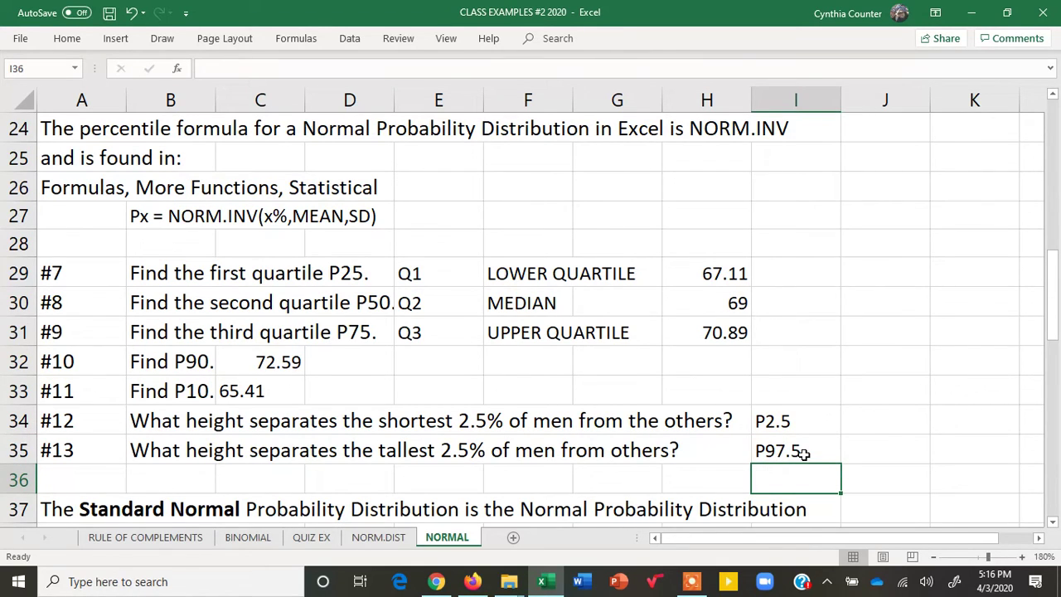
- On the NORM.DIST sheet's bell curve, mark the lower tail near 63.12 with the recorder's pen and label it 2.5% and P2.5
{"action": "left_click", "coordinate": [391, 539]}
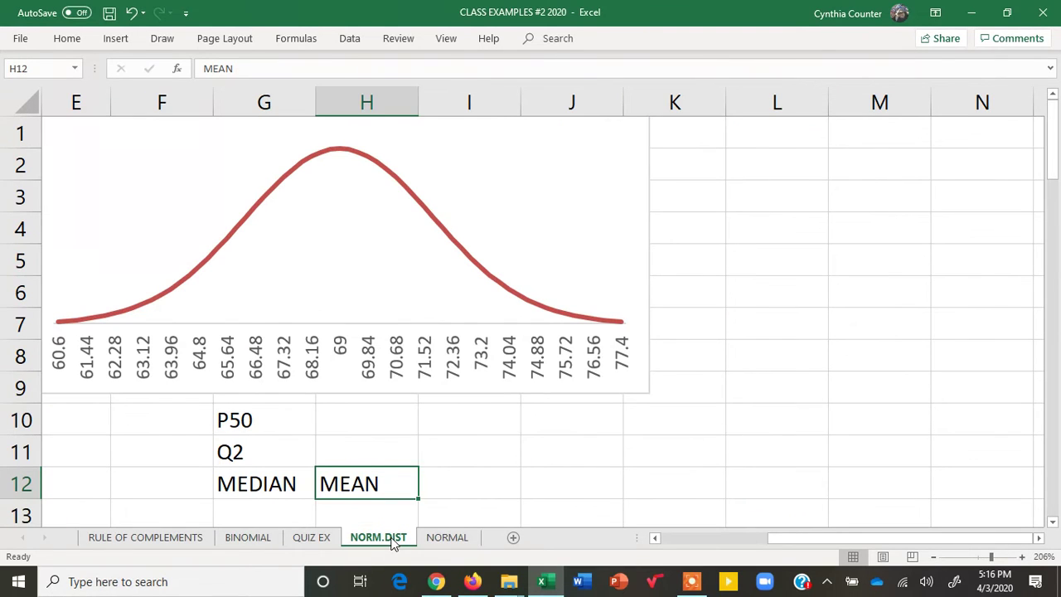
{"action": "left_click", "coordinate": [691, 583]}
{"action": "left_click", "coordinate": [840, 514]}
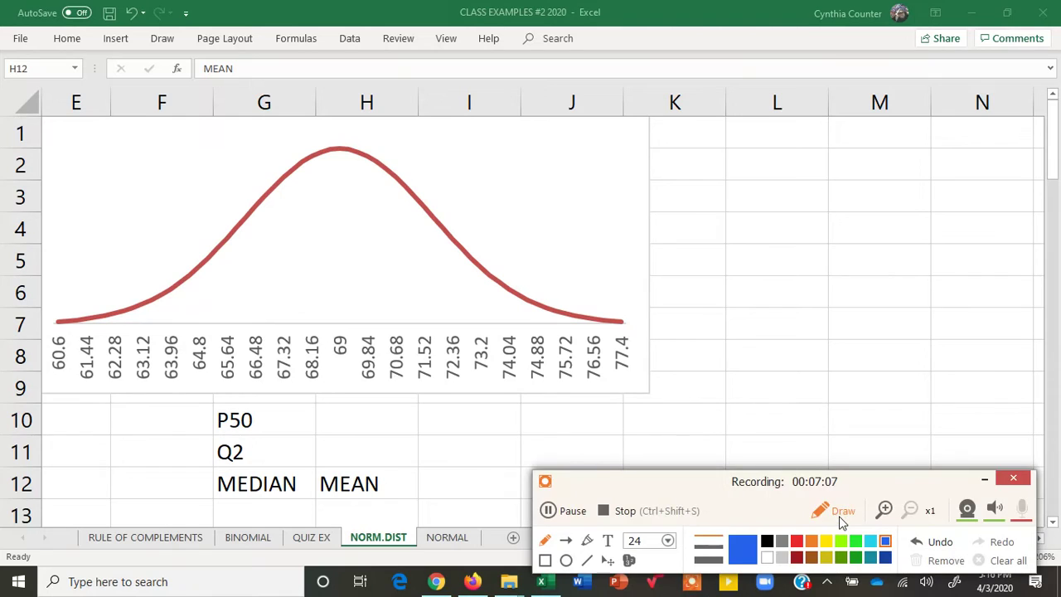
{"action": "mouse_move", "coordinate": [138, 328]}
{"action": "left_mouse_down"}
{"action": "mouse_move", "coordinate": [143, 297]}
{"action": "mouse_move", "coordinate": [128, 320]}
{"action": "left_mouse_up"}
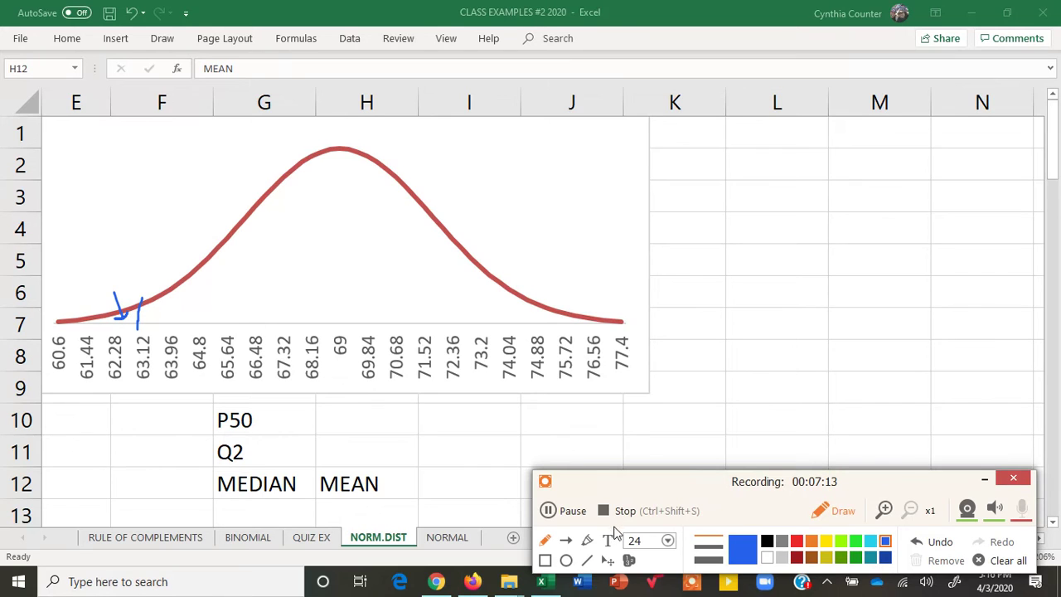
{"action": "left_click", "coordinate": [608, 540]}
{"action": "left_click", "coordinate": [93, 256]}
{"action": "type", "text": "2.5%"}
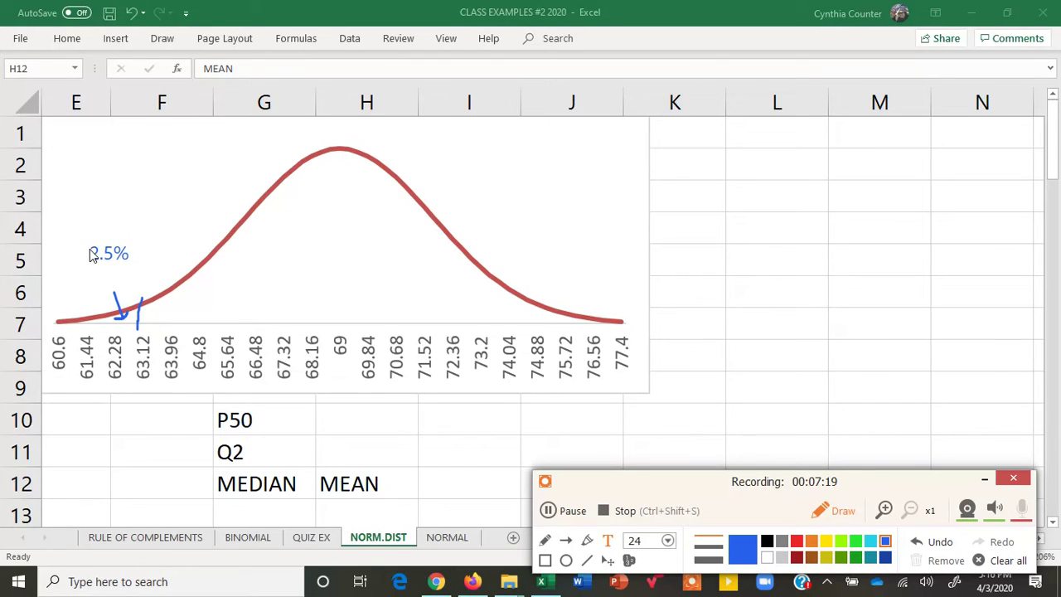
{"action": "key", "text": "Return"}
{"action": "type", "text": "P2.5"}
{"action": "left_click", "coordinate": [544, 297]}
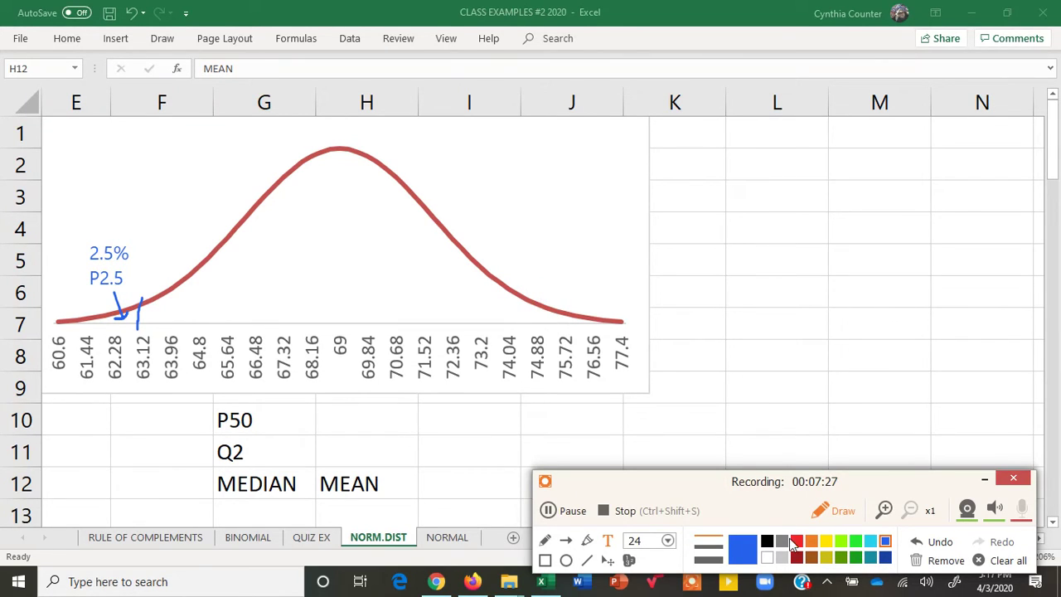
- Draw a boundary line and arrow at the curve's upper tail near 74.88 and label the tail 2.5%
{"action": "left_click", "coordinate": [545, 540]}
{"action": "left_click_drag", "start_coordinate": [548, 309], "coordinate": [547, 332]}
{"action": "left_click_drag", "start_coordinate": [566, 289], "coordinate": [576, 323]}
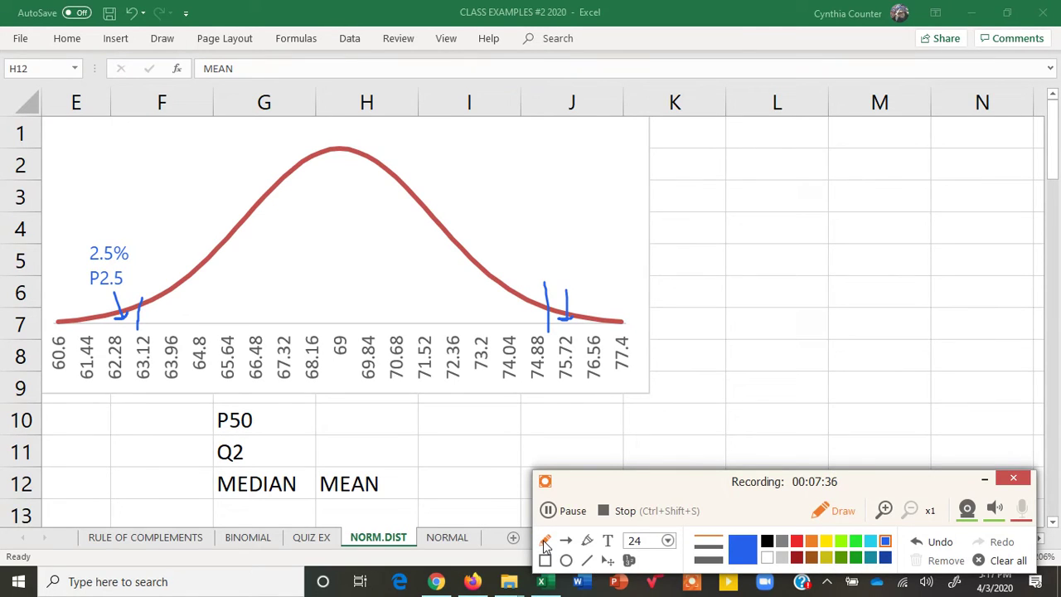
{"action": "left_click", "coordinate": [608, 541]}
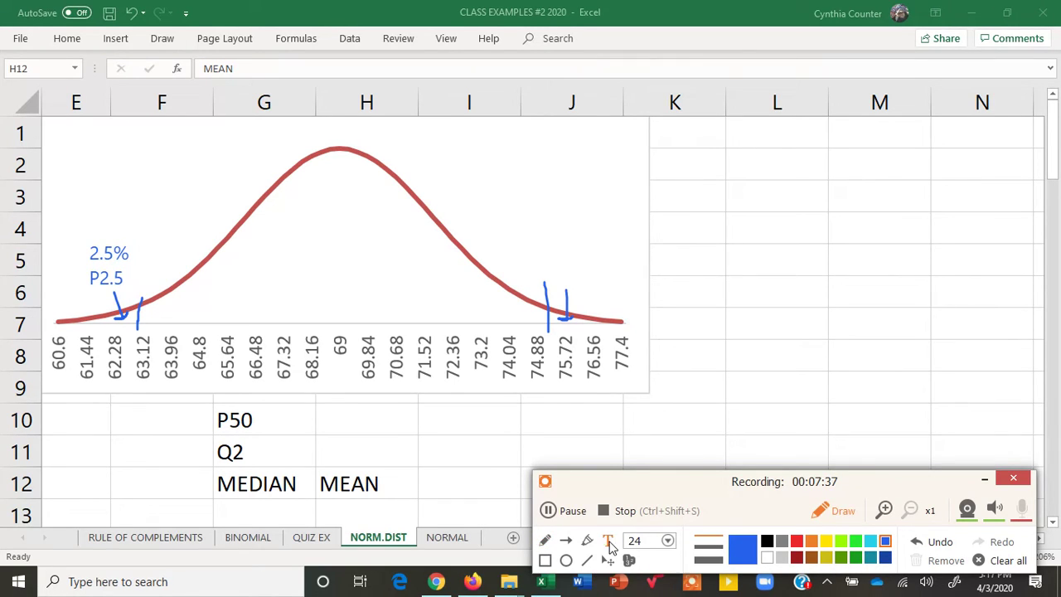
{"action": "left_click", "coordinate": [568, 253]}
{"action": "type", "text": "2.5%"}
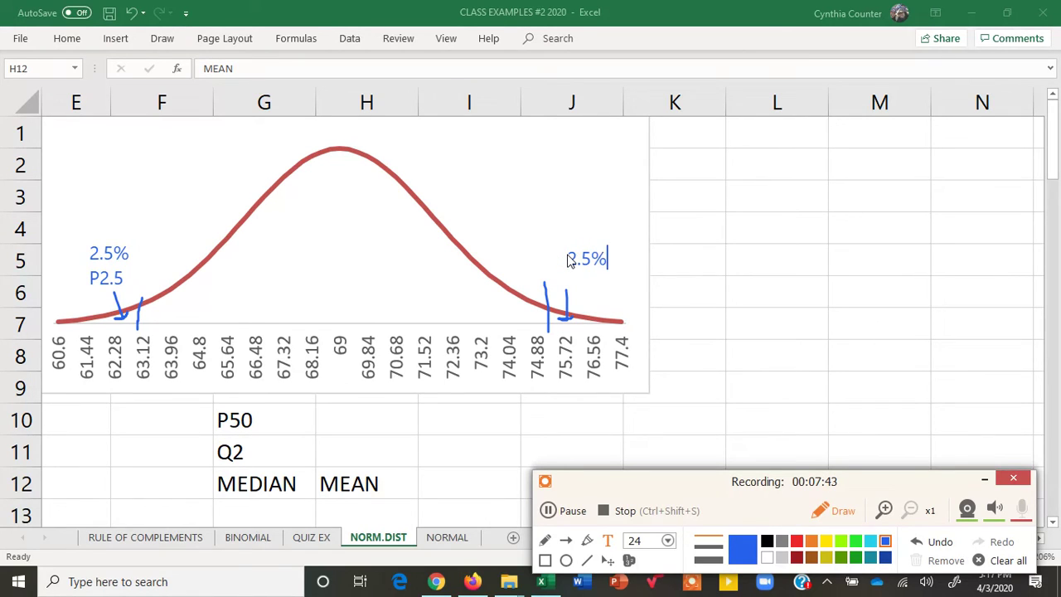
- Draw an arrow from the upper-tail boundary back toward 69, label it 97.5%, and add P97.5 above the upper tail's label
{"action": "left_click", "coordinate": [548, 540]}
{"action": "mouse_move", "coordinate": [549, 318]}
{"action": "left_mouse_down"}
{"action": "mouse_move", "coordinate": [338, 310]}
{"action": "mouse_move", "coordinate": [344, 324]}
{"action": "left_mouse_up"}
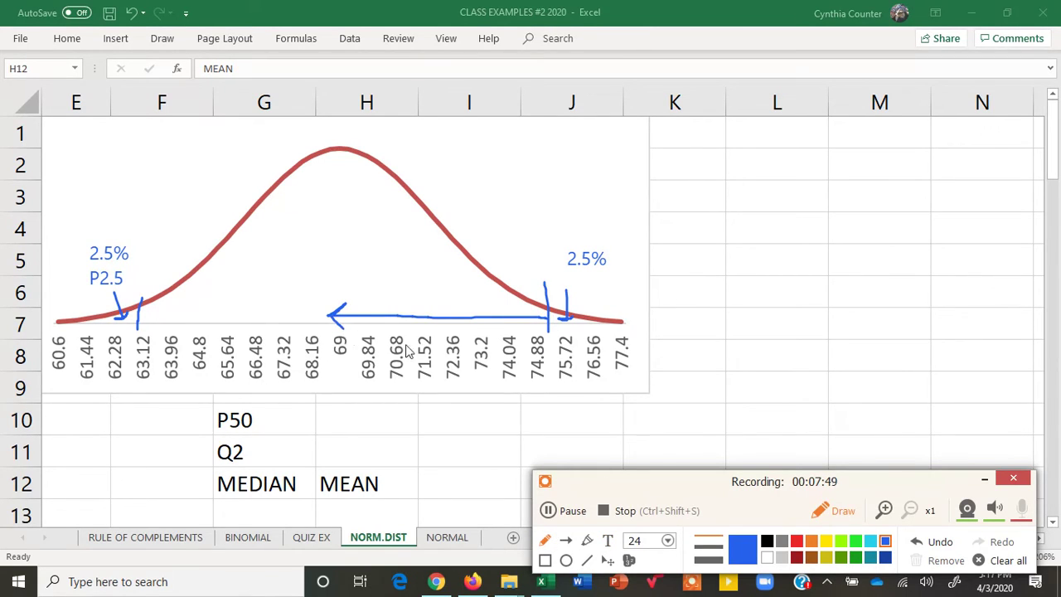
{"action": "left_click", "coordinate": [608, 543]}
{"action": "type", "text": "97.5%"}
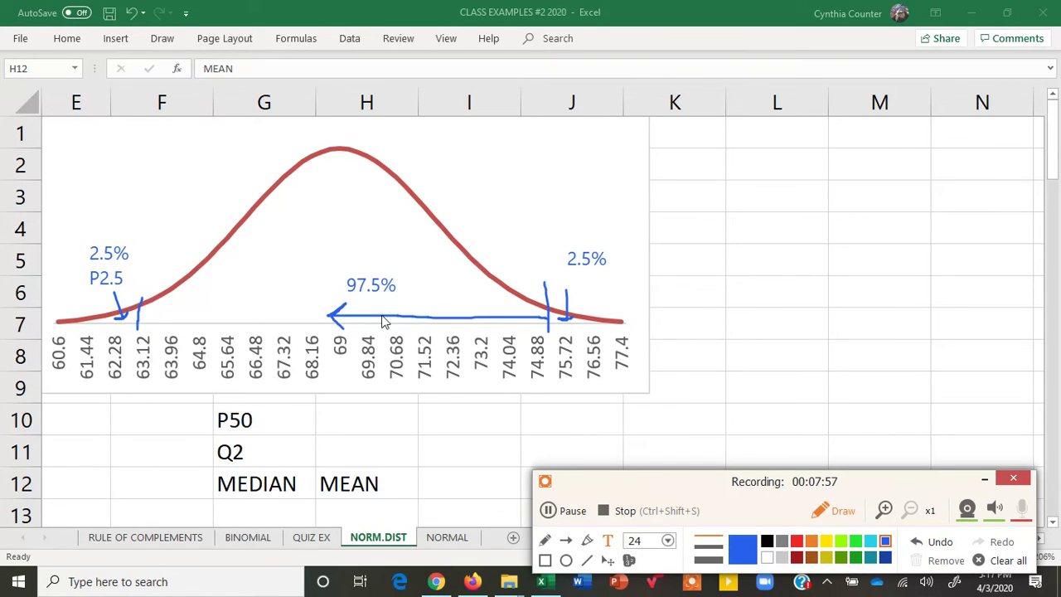
{"action": "left_click", "coordinate": [569, 226]}
{"action": "type", "text": "P97.5"}
- Clear all percentile annotations from the bell curve and leave the recorder's drawing mode
{"action": "left_click", "coordinate": [845, 513]}
{"action": "left_click", "coordinate": [844, 512]}
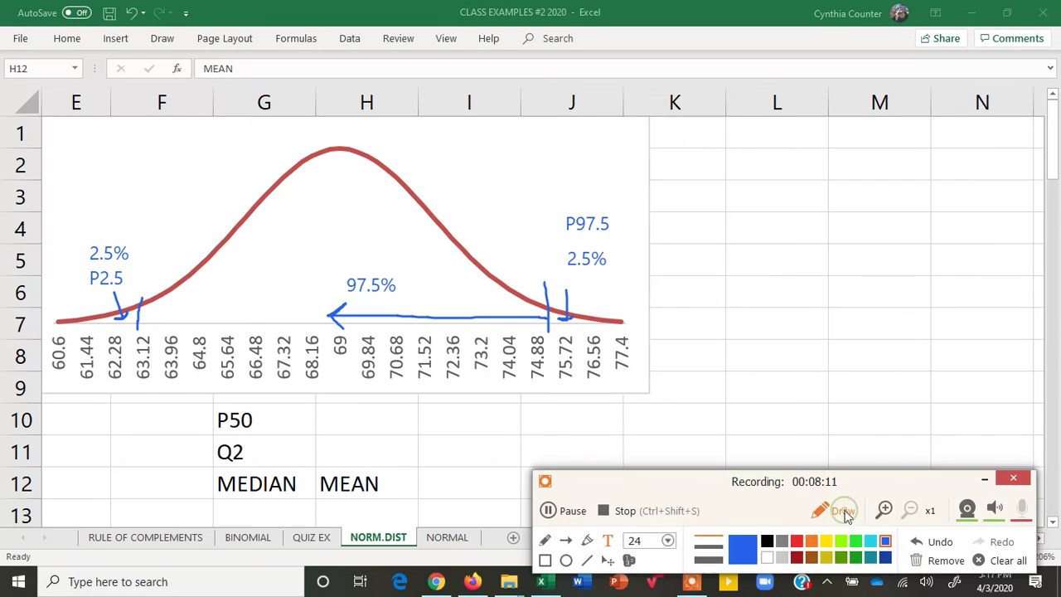
{"action": "left_click", "coordinate": [1015, 563]}
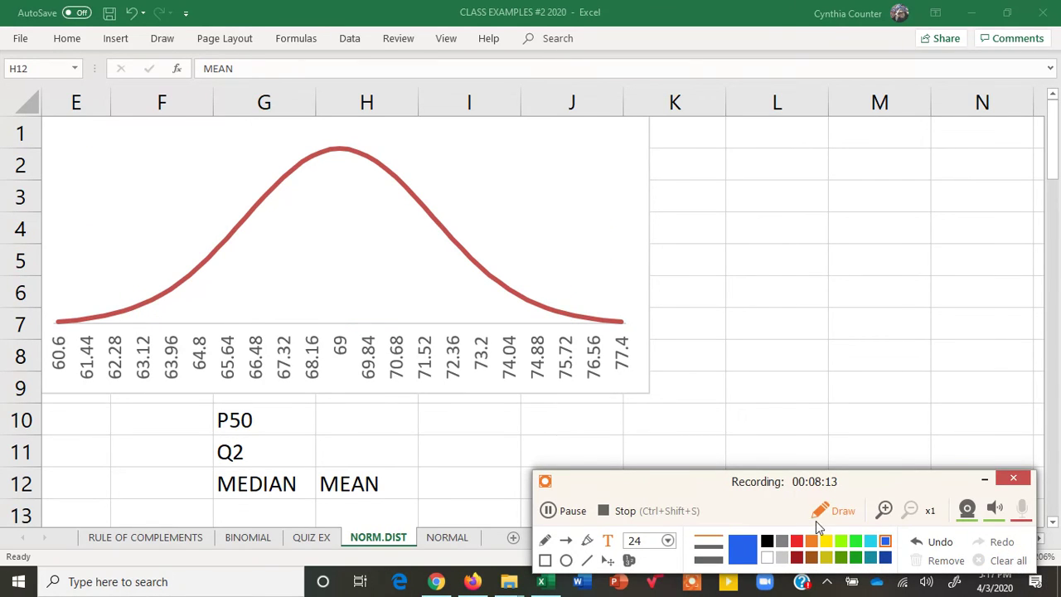
{"action": "left_click", "coordinate": [844, 511]}
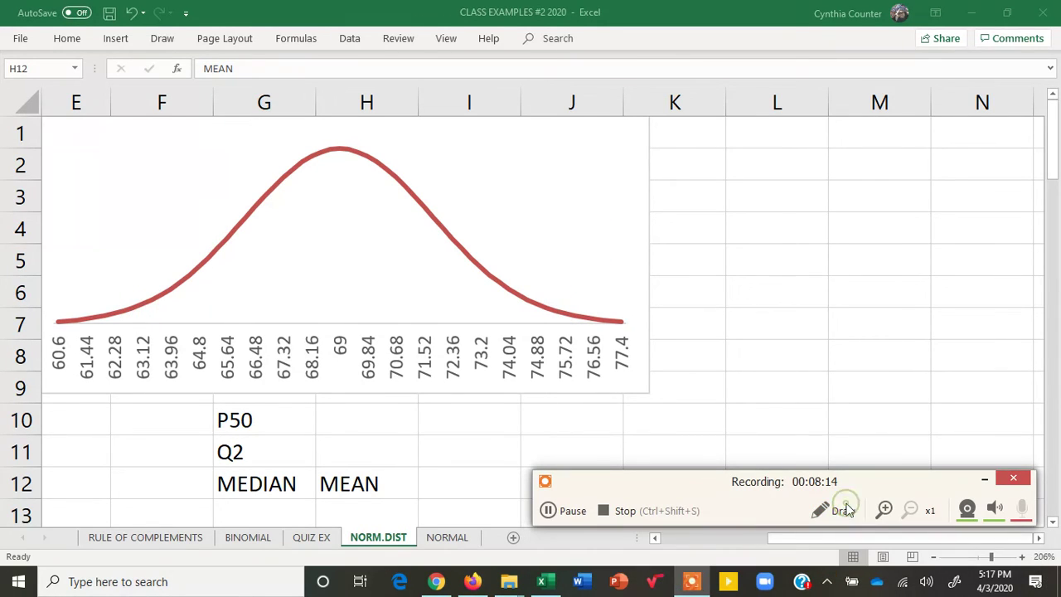
- On the NORMAL sheet, calculate P2.5 in J34 with NORM.INV, using probability 2.5%, mean 69 and standard deviation 2.8
{"action": "left_click", "coordinate": [457, 538]}
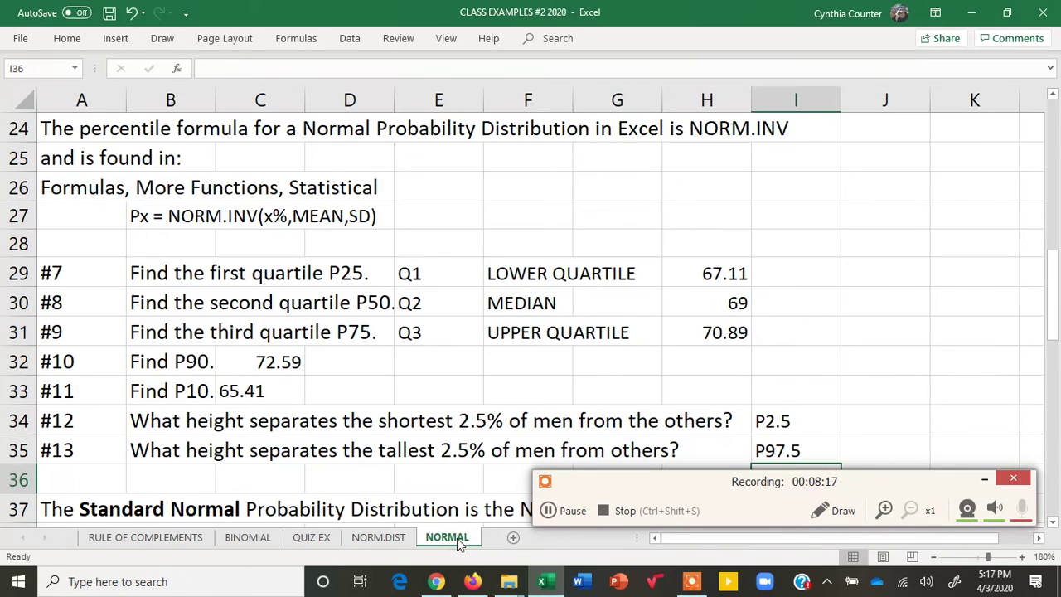
{"action": "left_click", "coordinate": [985, 479]}
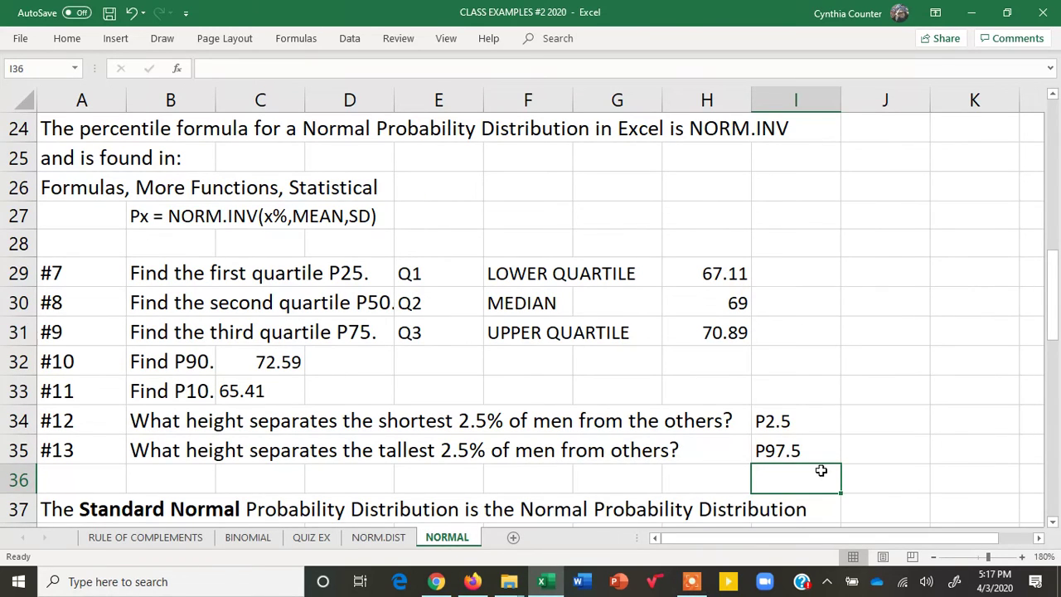
{"action": "left_click", "coordinate": [876, 419]}
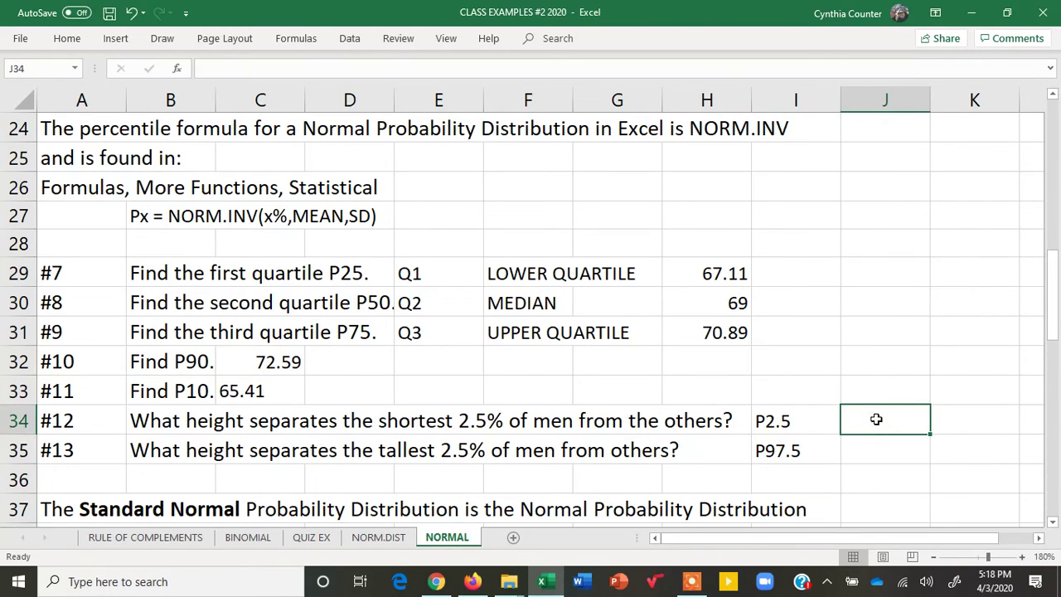
{"action": "type", "text": "="}
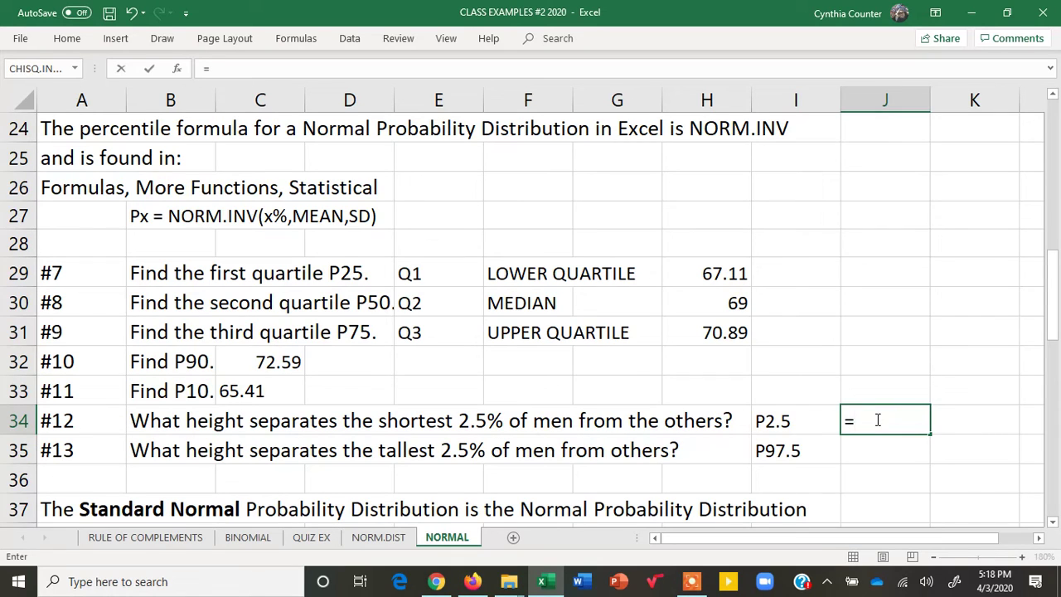
{"action": "type", "text": "NOM"}
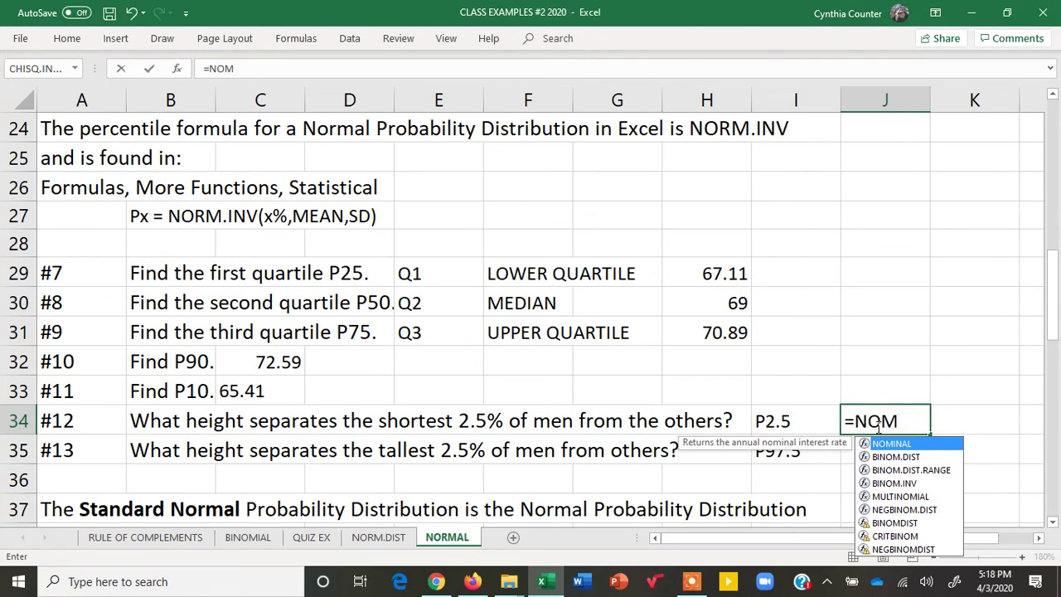
{"action": "key", "text": "BackSpace"}
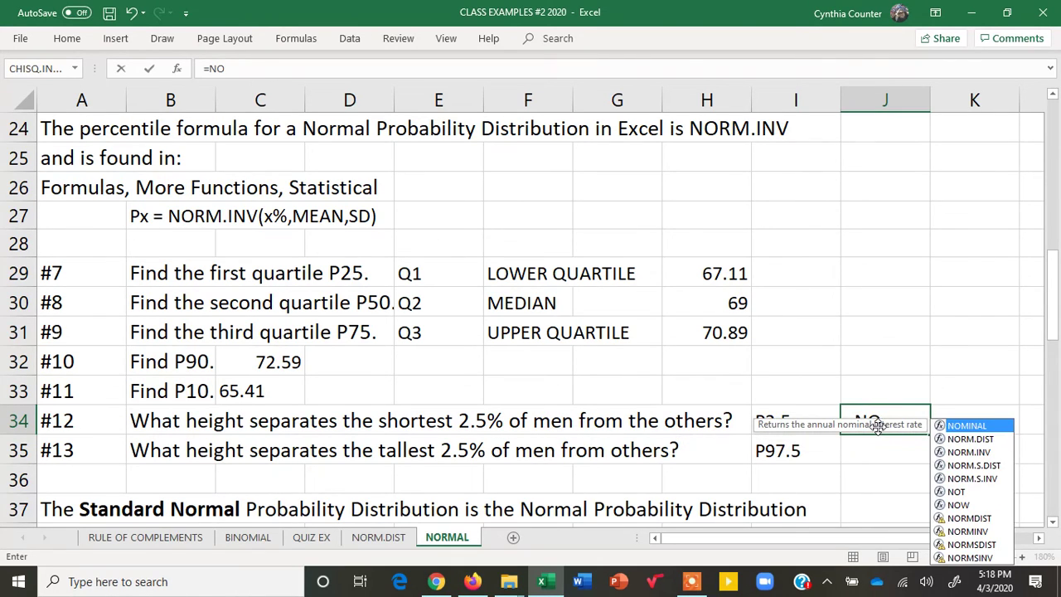
{"action": "double_click", "coordinate": [954, 452]}
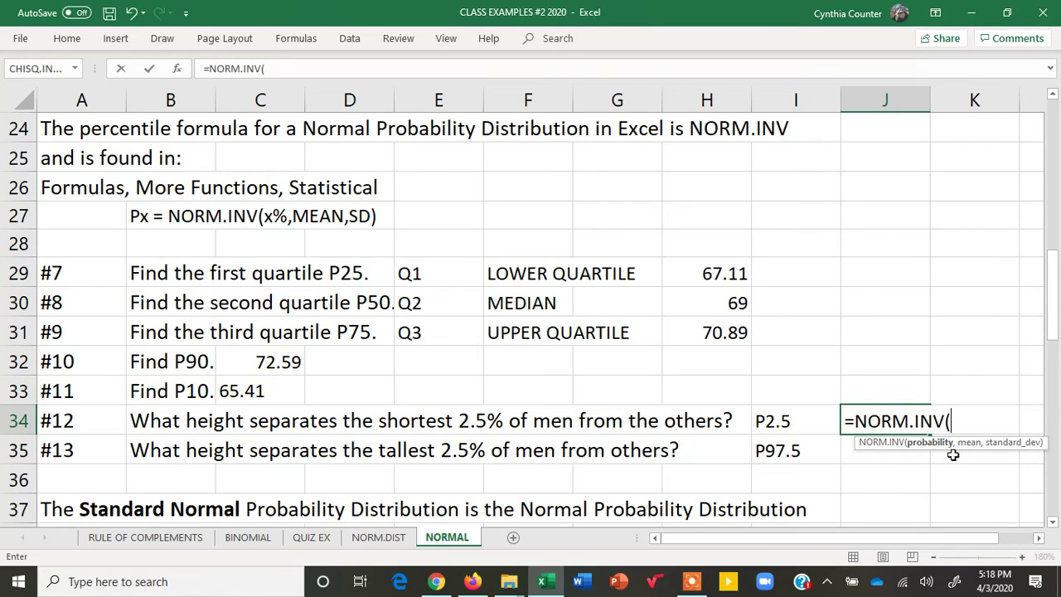
{"action": "type", "text": "2.5%,"}
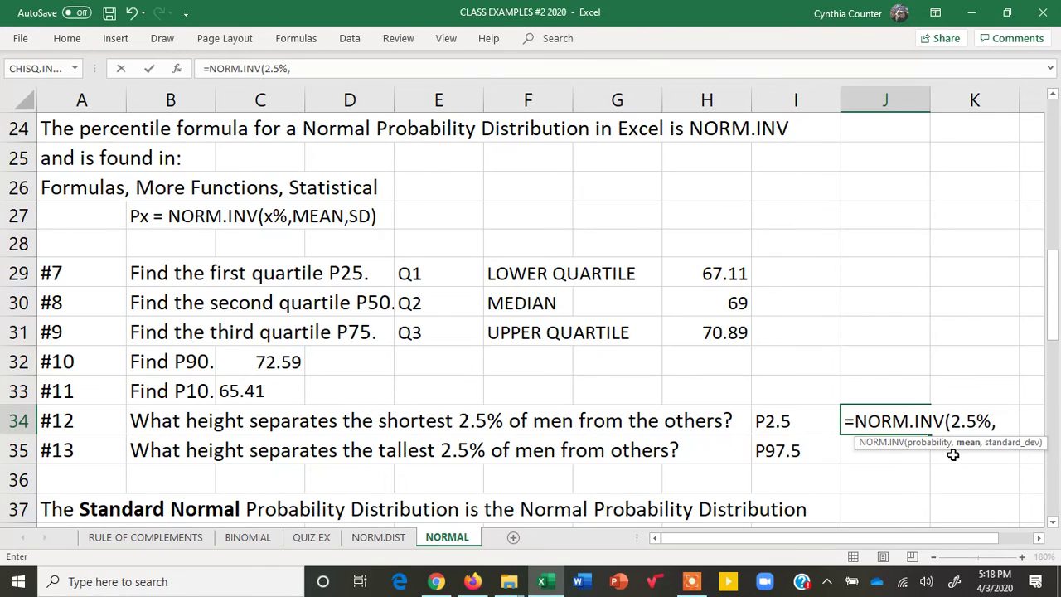
{"action": "type", "text": "69,2."}
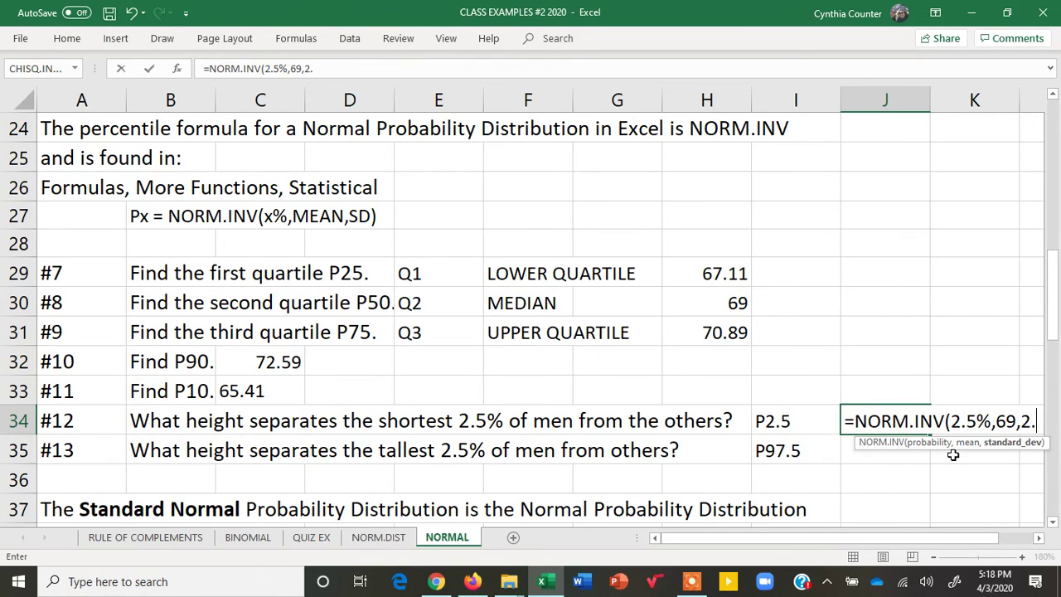
{"action": "type", "text": "8)"}
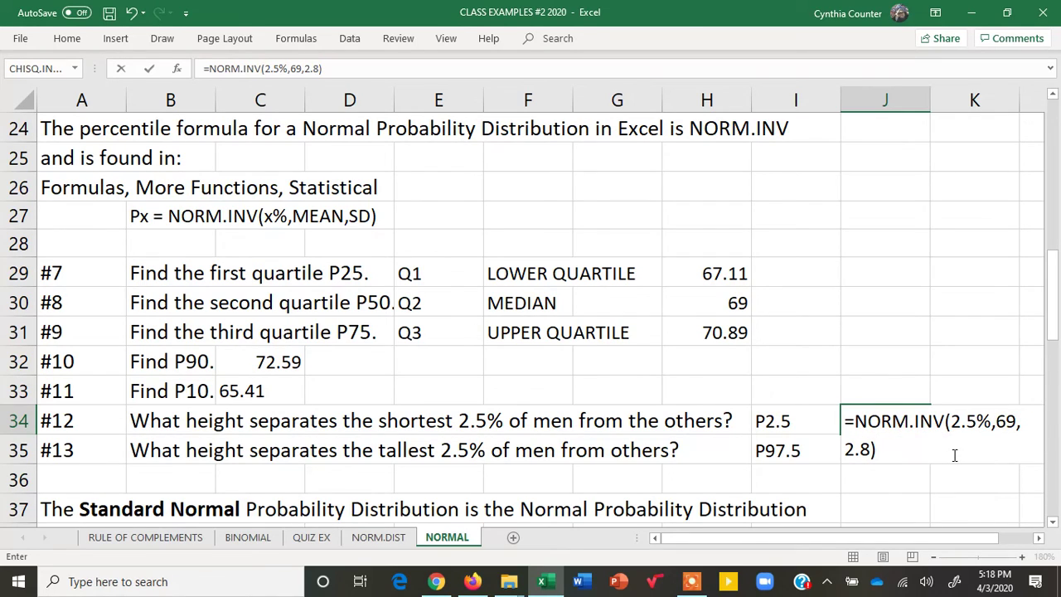
{"action": "key", "text": "Return"}
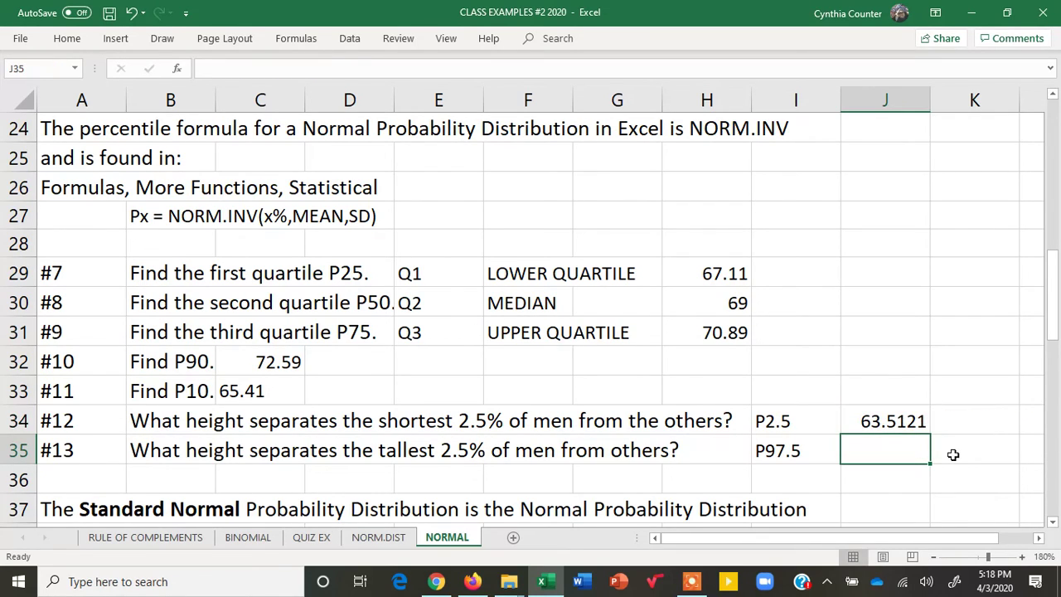
- Calculate P97.5 in J35 with NORM.INV, using probability 97.5%, mean 69 and standard deviation 2.8
{"action": "left_click", "coordinate": [912, 421]}
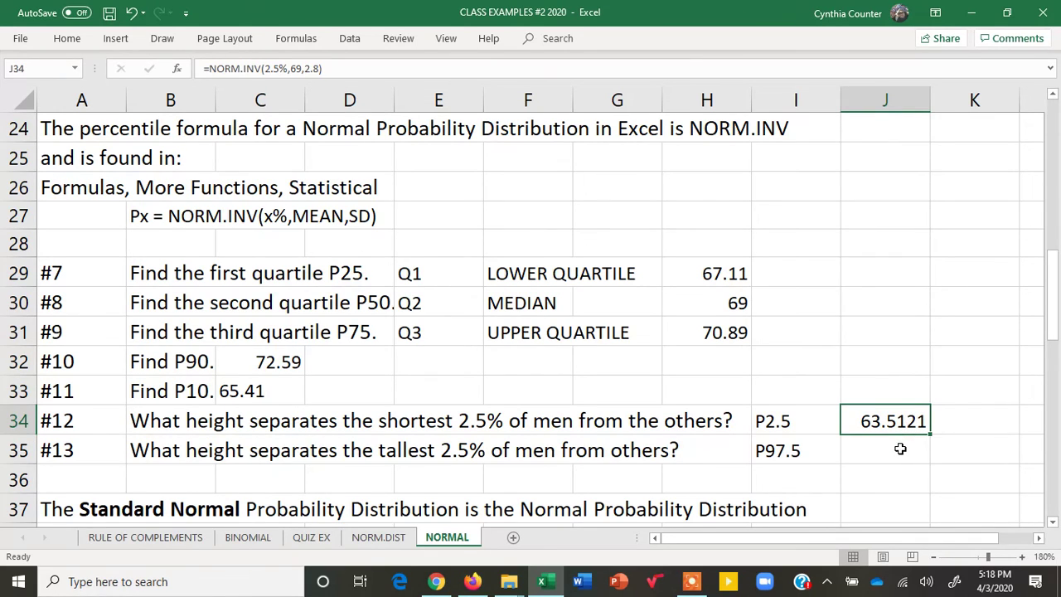
{"action": "left_click", "coordinate": [900, 449]}
{"action": "type", "text": "=NO"}
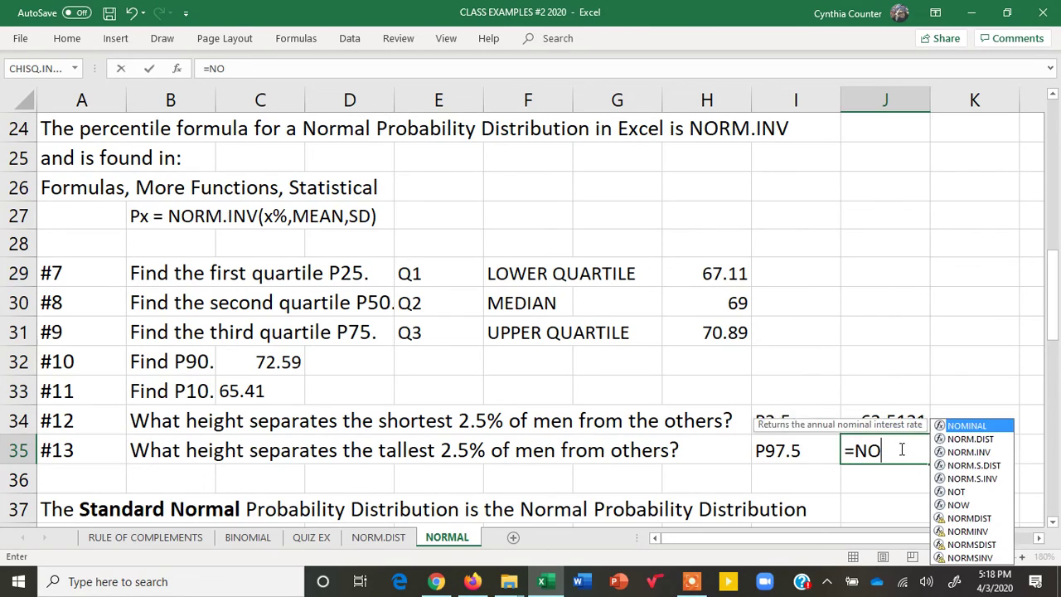
{"action": "type", "text": "RM."}
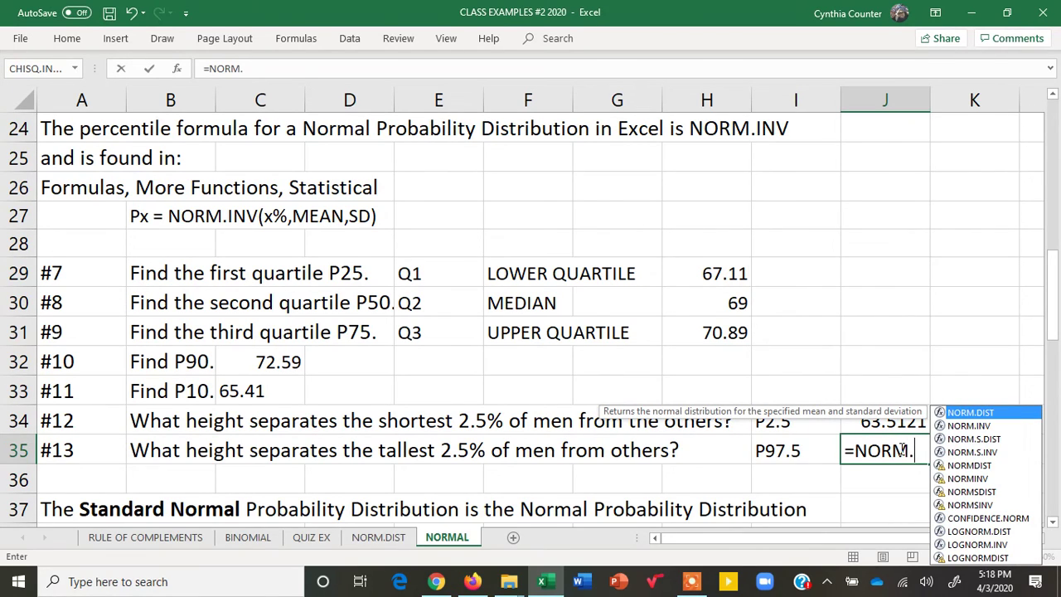
{"action": "type", "text": "INV("}
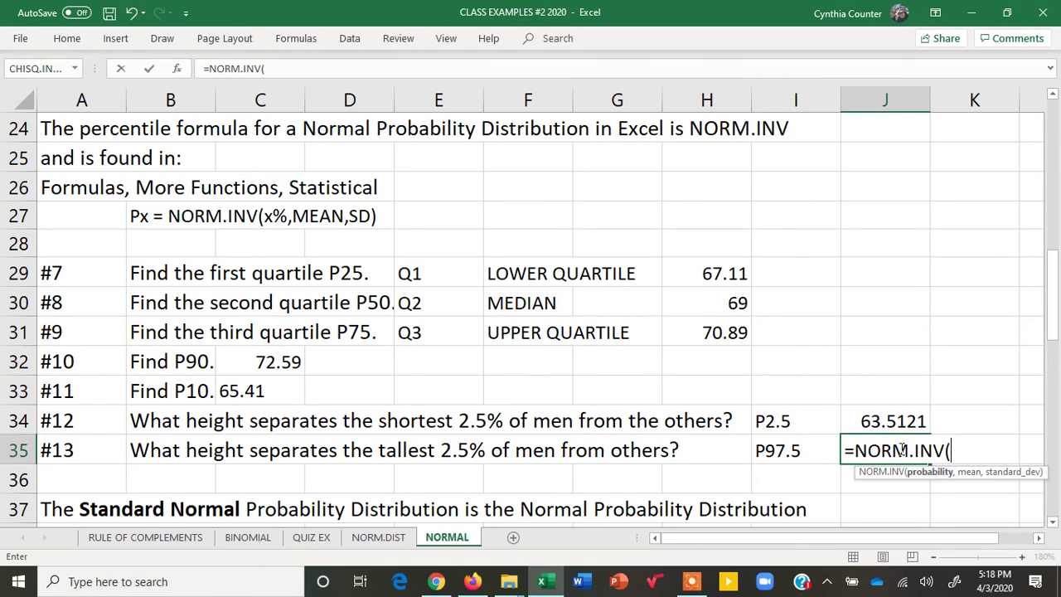
{"action": "type", "text": "97.5%"}
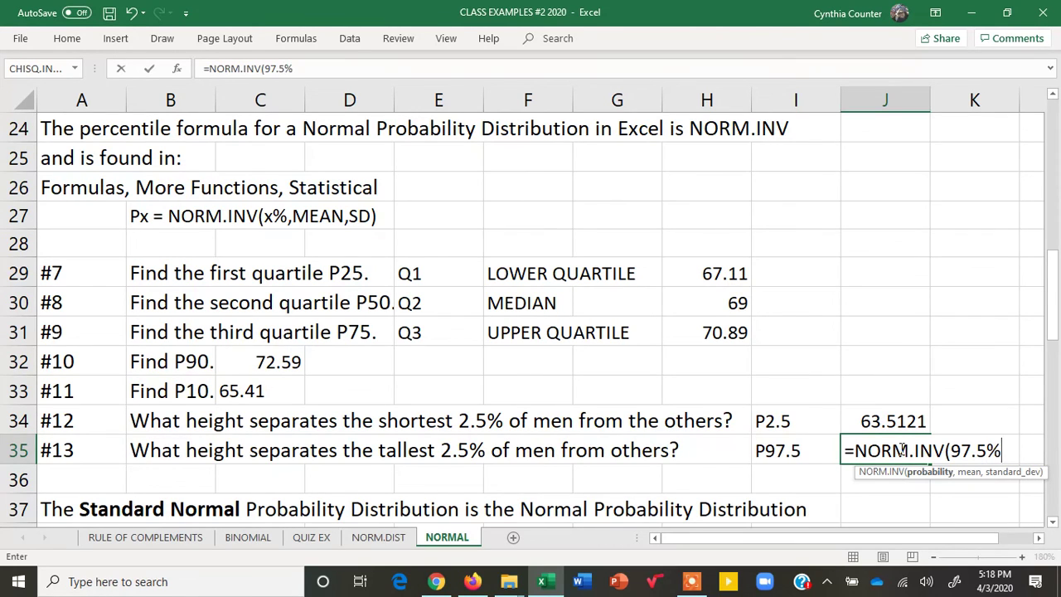
{"action": "type", "text": ","}
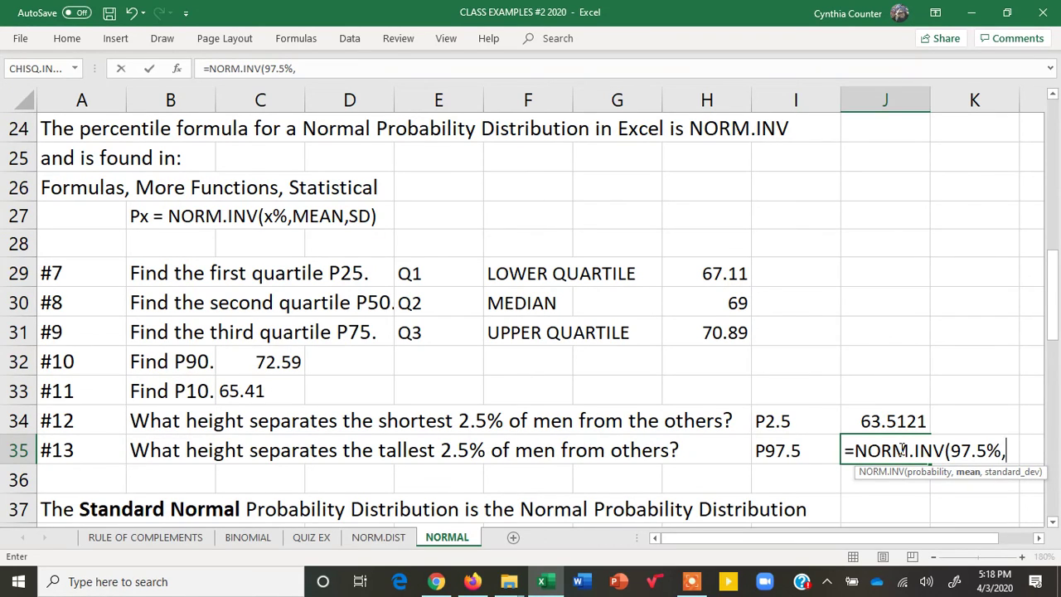
{"action": "type", "text": "69,2"}
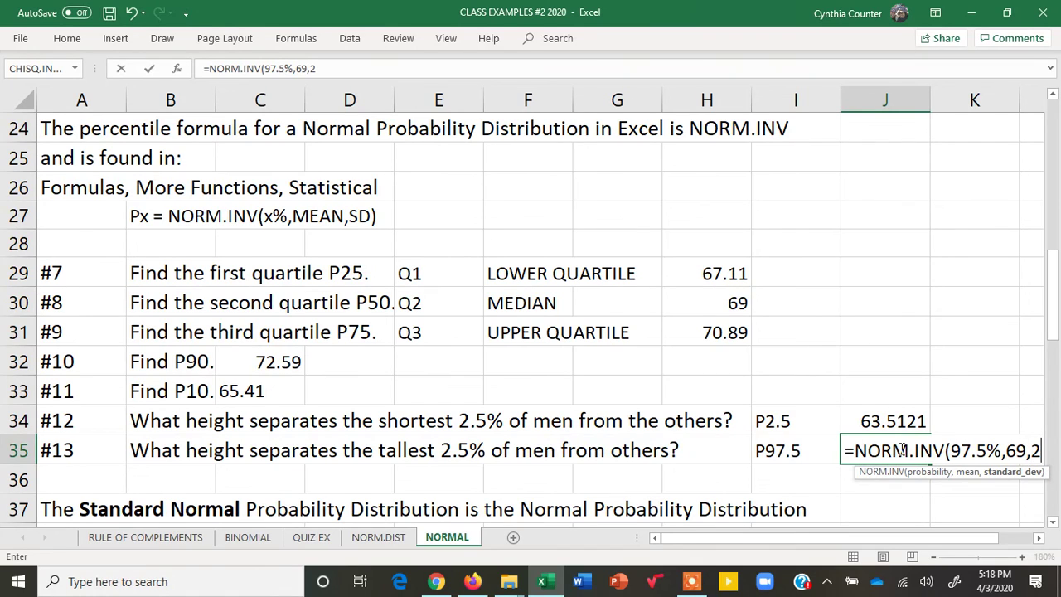
{"action": "type", "text": ".8)"}
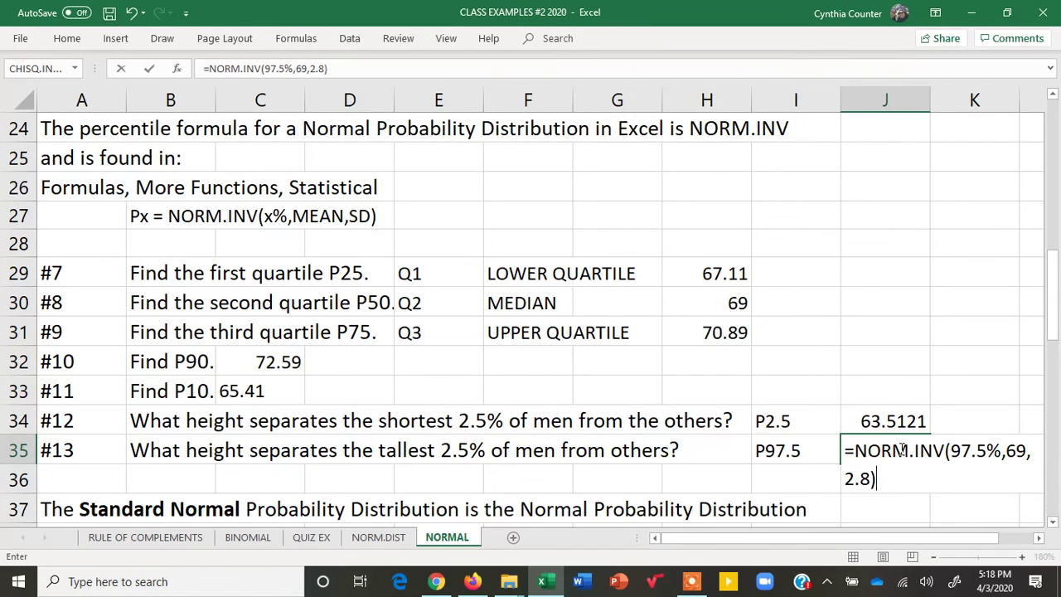
{"action": "key", "text": "Return"}
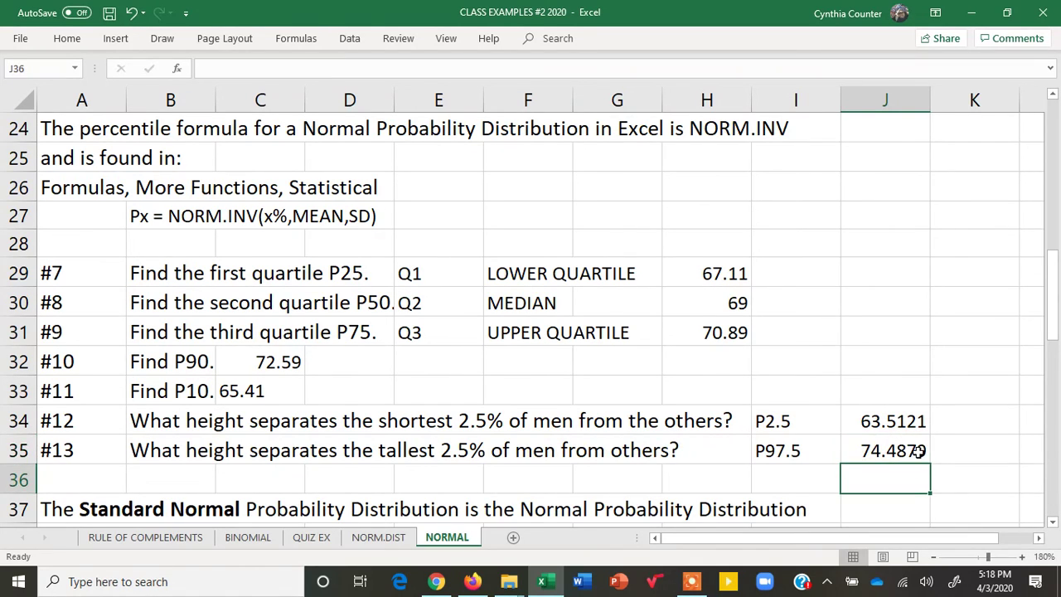